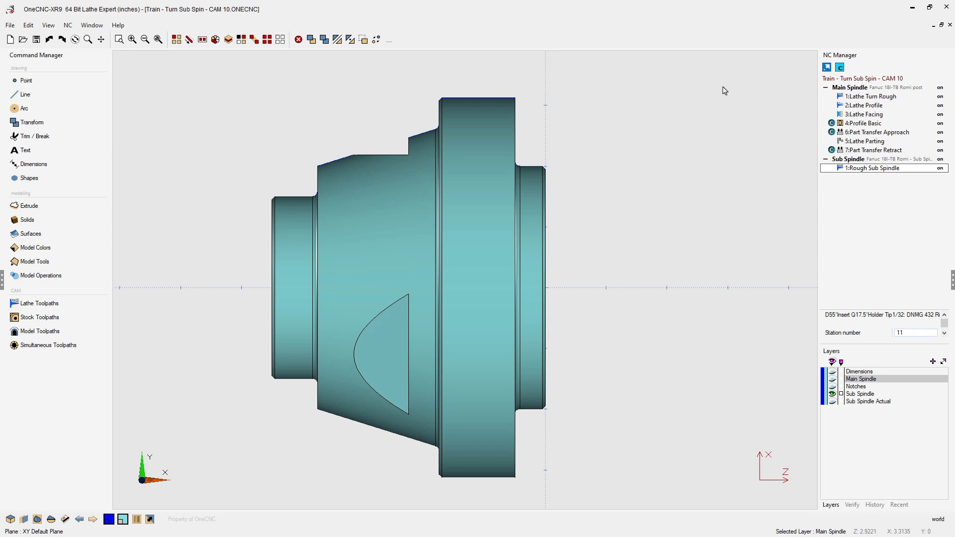
Blank the solid model of the turned part, leaving only its profile lines on screen
{"action": "left_click", "coordinate": [867, 169]}
{"action": "left_click", "coordinate": [705, 237]}
{"action": "key", "text": "s"}
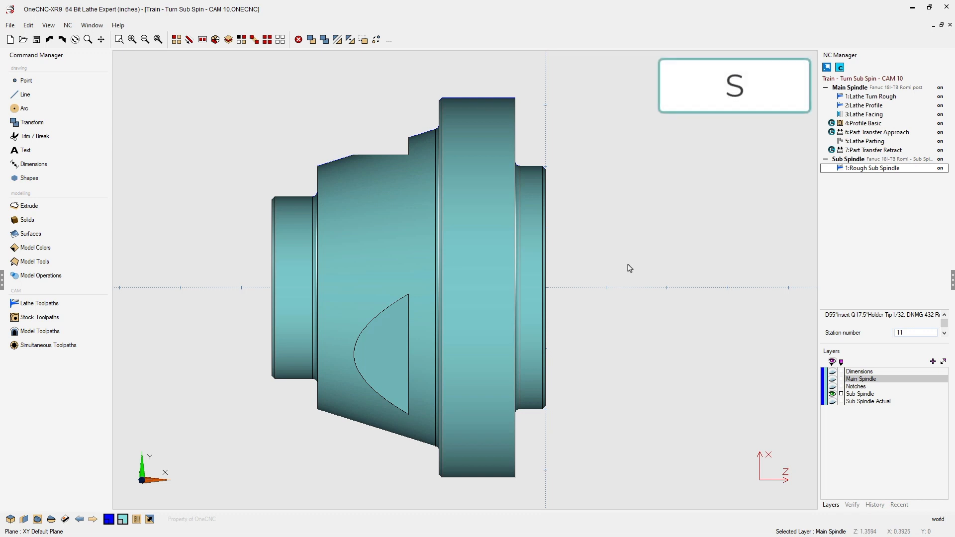
{"action": "left_click", "coordinate": [403, 241]}
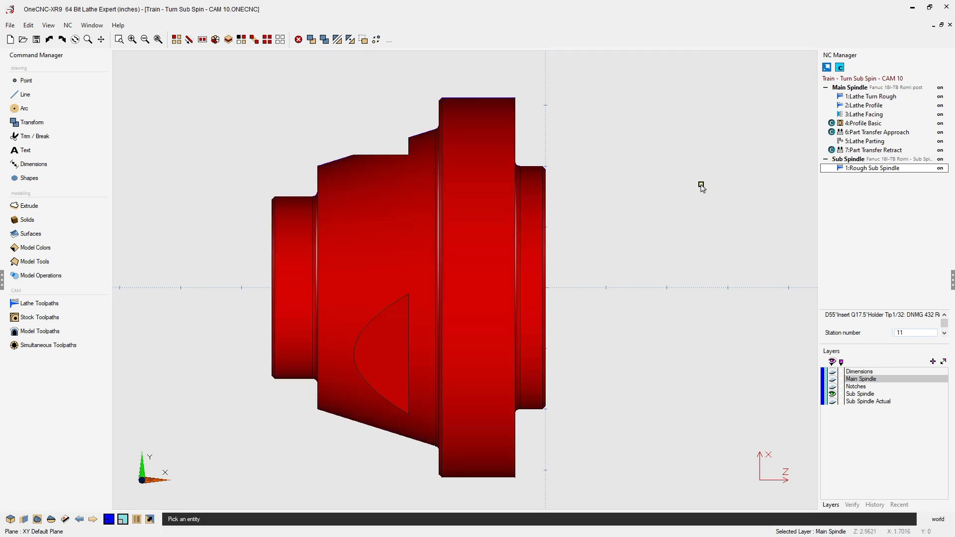
{"action": "key", "text": "b"}
{"action": "right_click", "coordinate": [699, 175]}
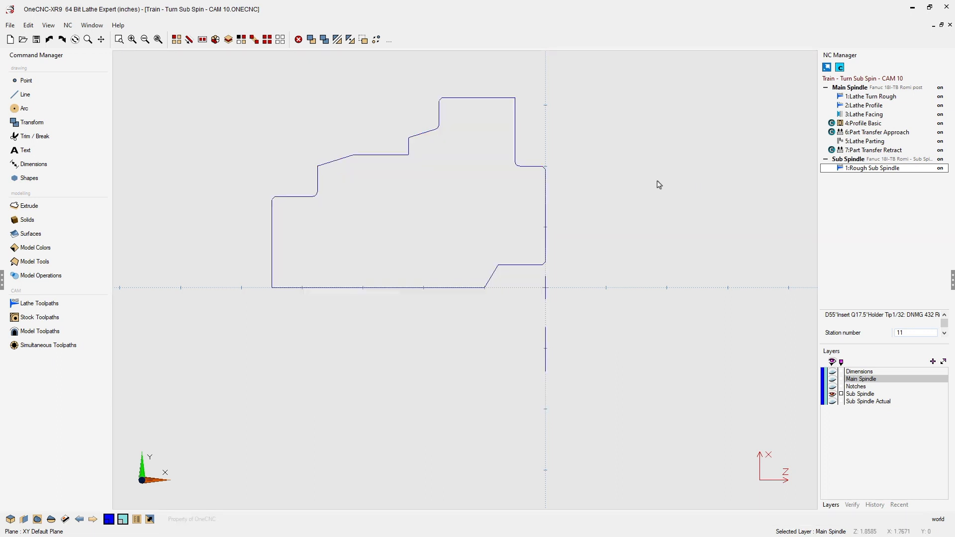
Create a turn/face finishing toolpath along the profile from the front-face chamfer to the far end of the largest diameter
{"action": "mouse_move", "coordinate": [629, 186]}
{"action": "middle_mouse_down"}
{"action": "mouse_move", "coordinate": [650, 262]}
{"action": "mouse_move", "coordinate": [670, 271]}
{"action": "middle_mouse_up"}
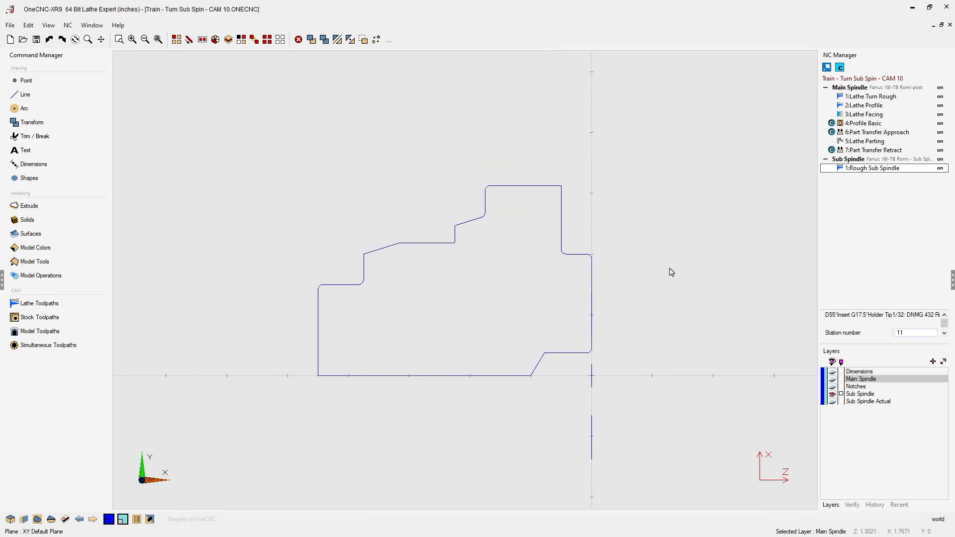
{"action": "scroll", "coordinate": [604, 260], "scroll_direction": "up", "scroll_amount": 3}
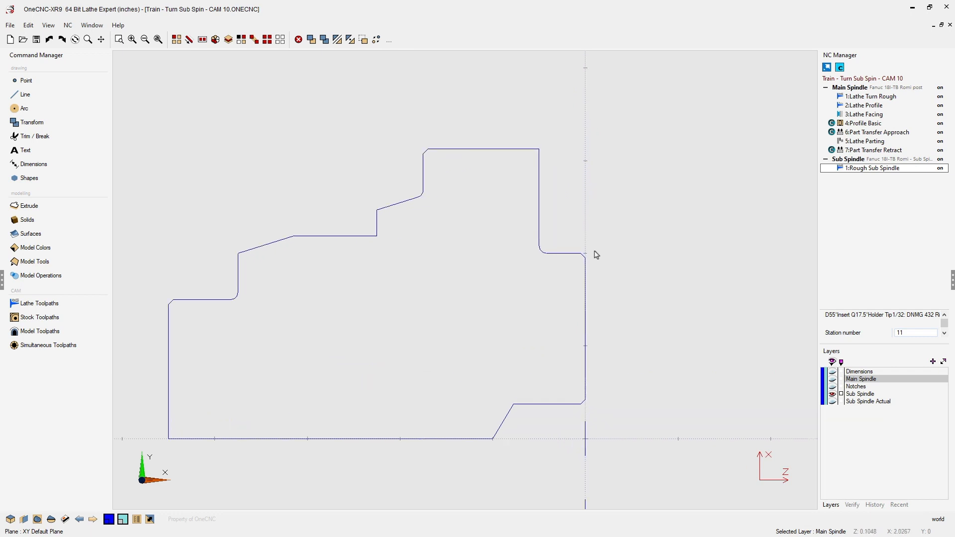
{"action": "mouse_move", "coordinate": [595, 254]}
{"action": "middle_mouse_down"}
{"action": "mouse_move", "coordinate": [632, 252]}
{"action": "mouse_move", "coordinate": [580, 335]}
{"action": "middle_mouse_up"}
{"action": "scroll", "coordinate": [602, 250], "scroll_direction": "up", "scroll_amount": 1}
{"action": "scroll", "coordinate": [597, 249], "scroll_direction": "up", "scroll_amount": 3}
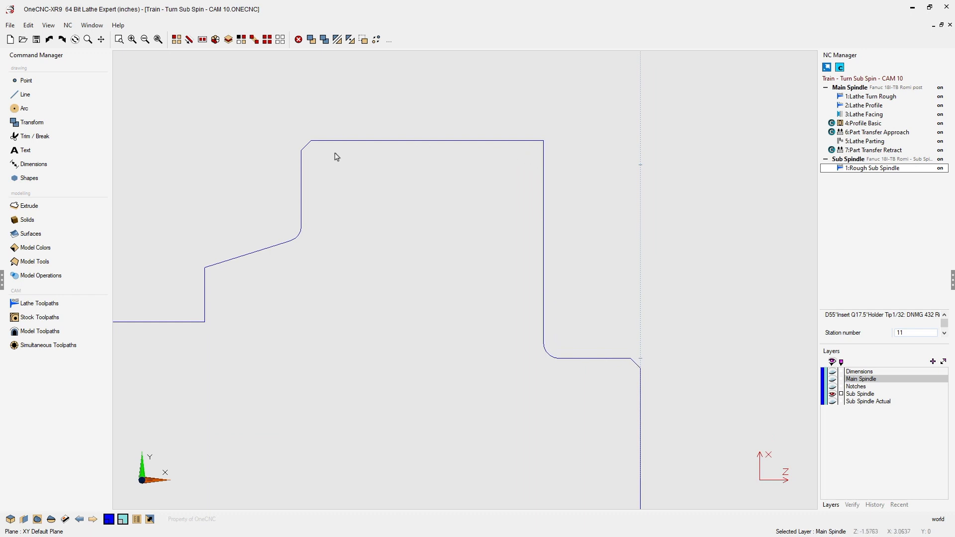
{"action": "left_click", "coordinate": [50, 306]}
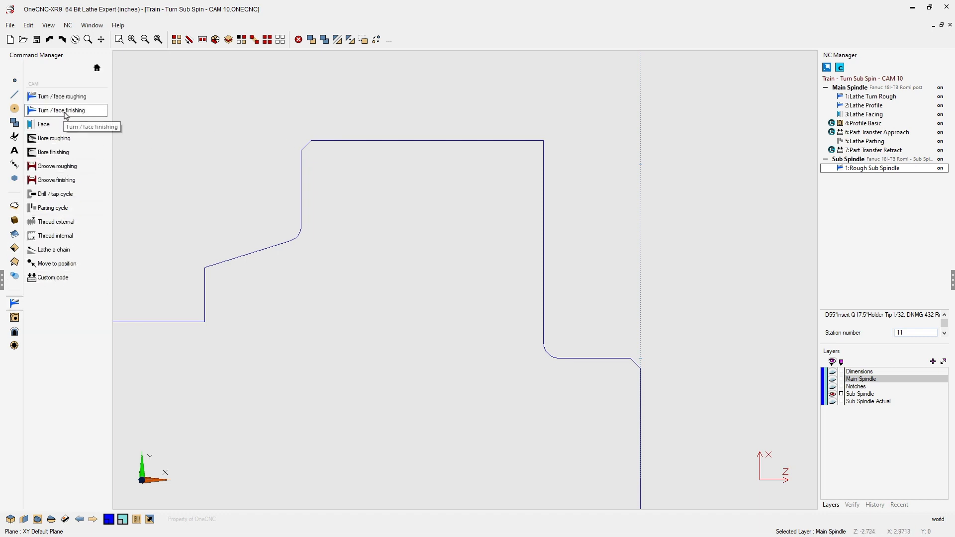
{"action": "left_click", "coordinate": [66, 112]}
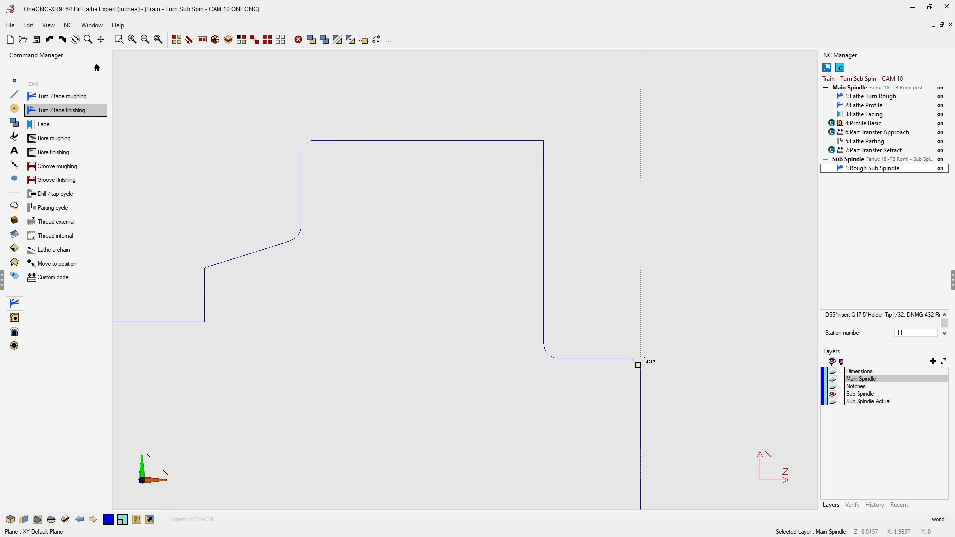
{"action": "left_click", "coordinate": [643, 359]}
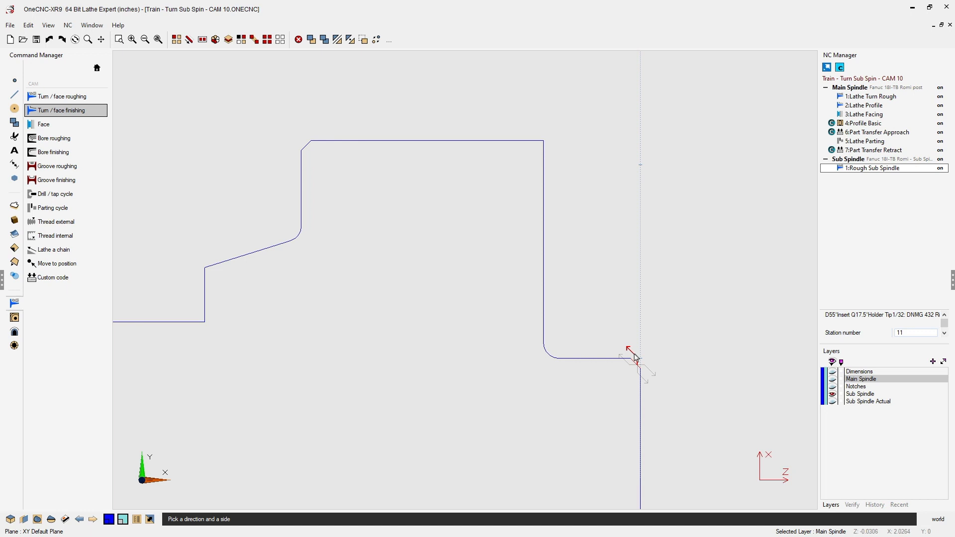
{"action": "left_click", "coordinate": [636, 357]}
{"action": "left_click", "coordinate": [324, 120]}
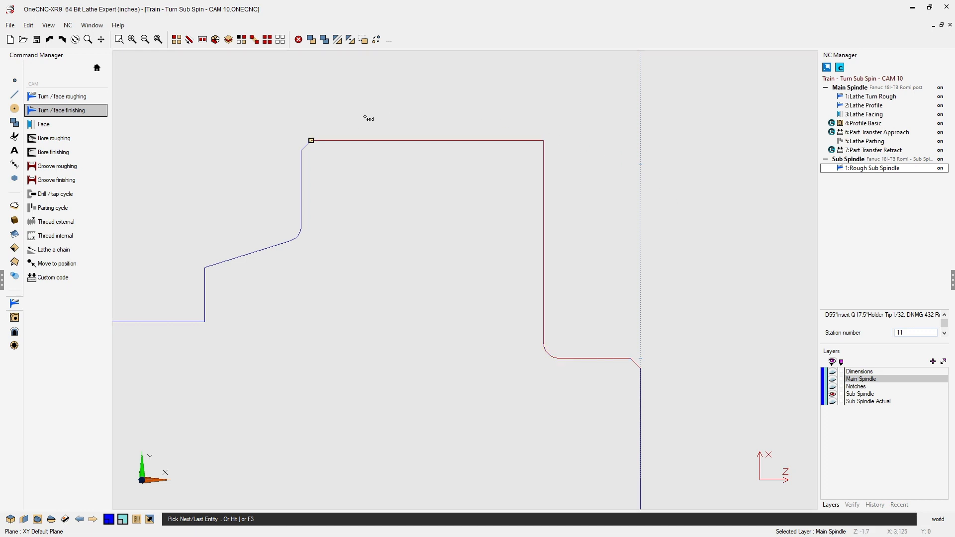
{"action": "right_click", "coordinate": [367, 121]}
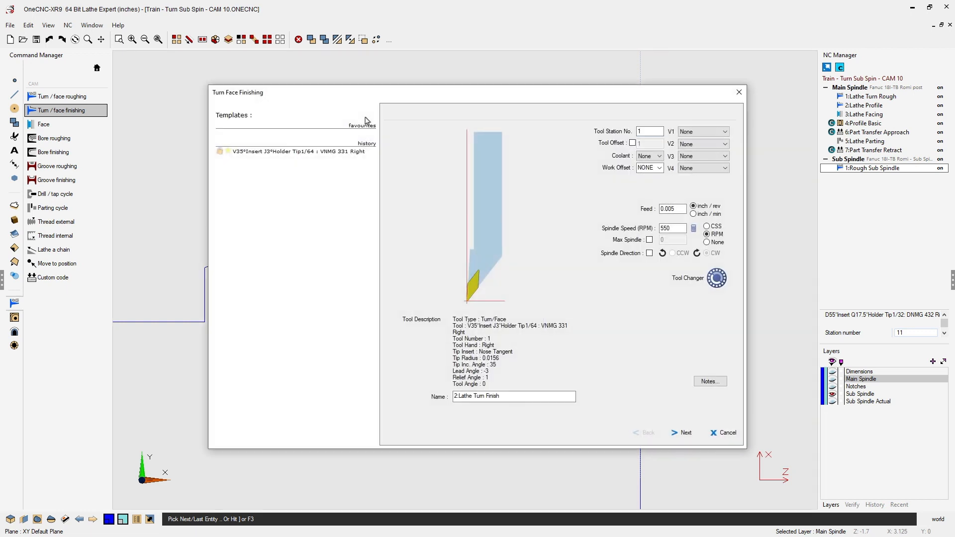
Open the Tool Changer and compare the recently used V35° insert tools with the available library
{"action": "left_click_drag", "start_coordinate": [403, 100], "coordinate": [311, 66]}
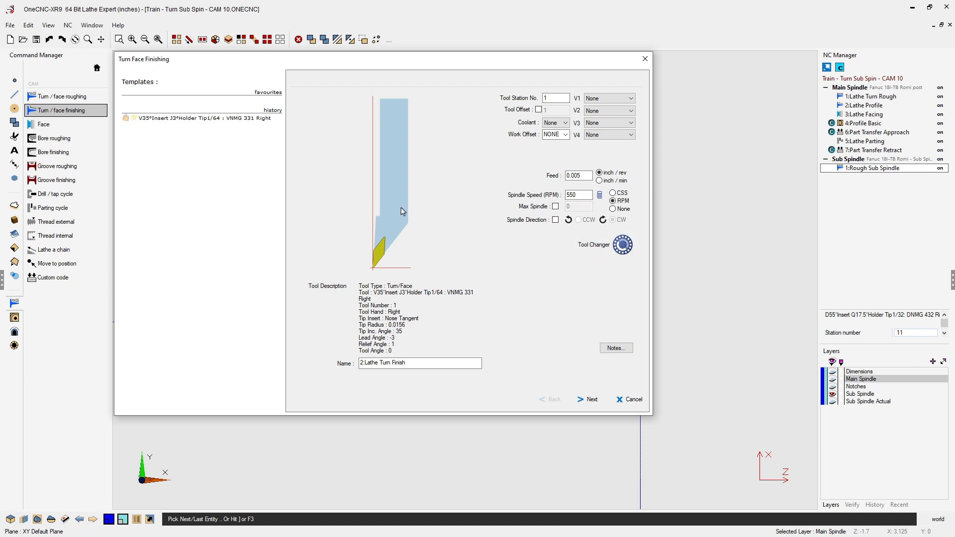
{"action": "left_click", "coordinate": [618, 249]}
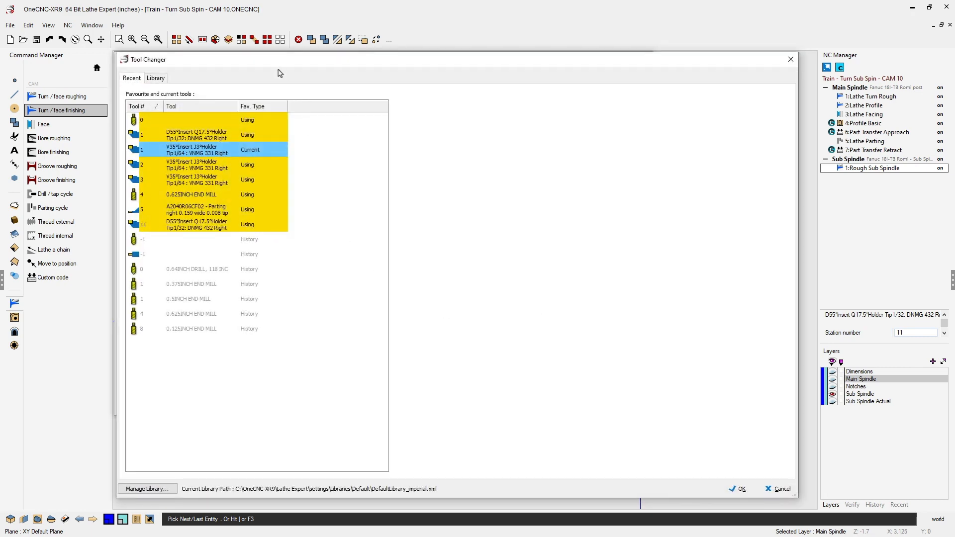
{"action": "left_click", "coordinate": [157, 79]}
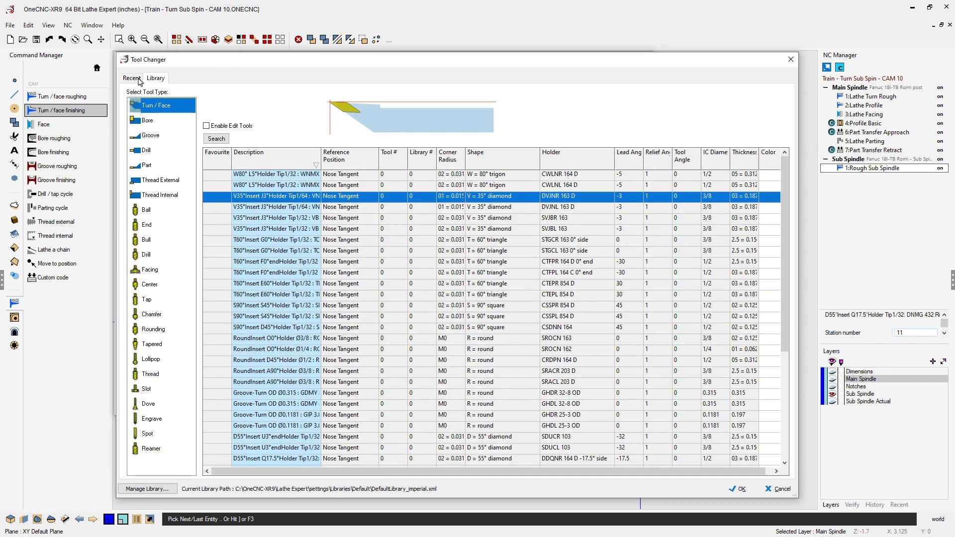
{"action": "left_click", "coordinate": [132, 79]}
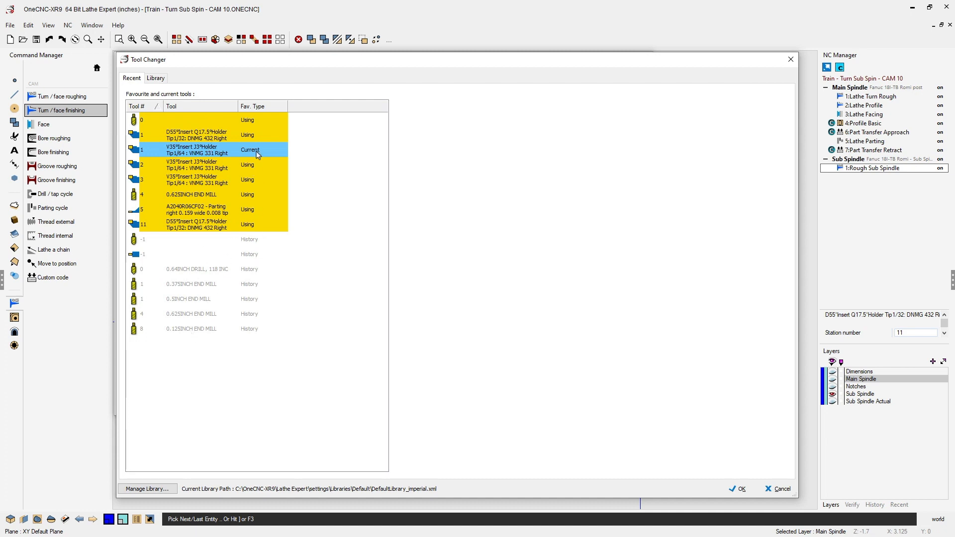
{"action": "left_click", "coordinate": [215, 140]}
{"action": "left_click", "coordinate": [214, 151]}
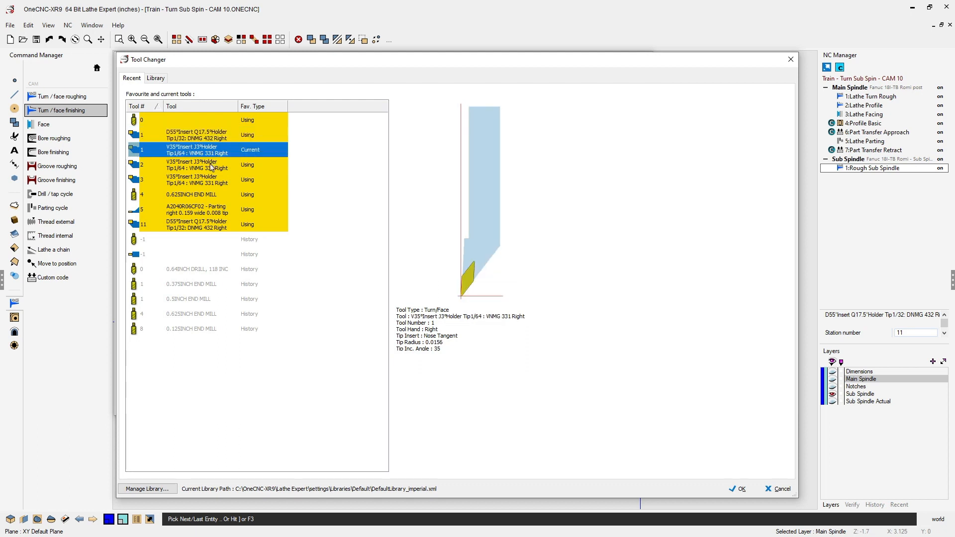
{"action": "left_click", "coordinate": [211, 167]}
{"action": "left_click", "coordinate": [211, 186]}
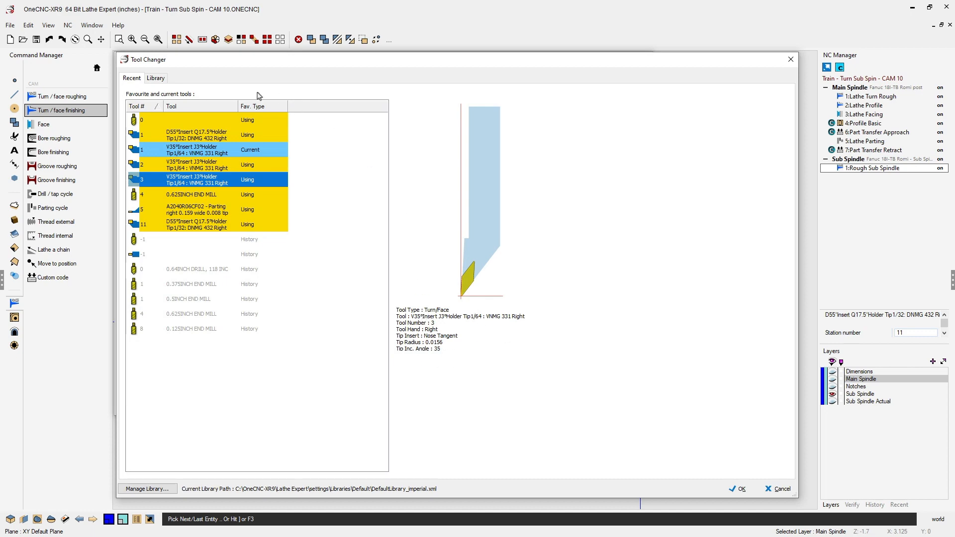
Browse the tool library's bore, groove, drill and part tool types
{"action": "left_click", "coordinate": [155, 79]}
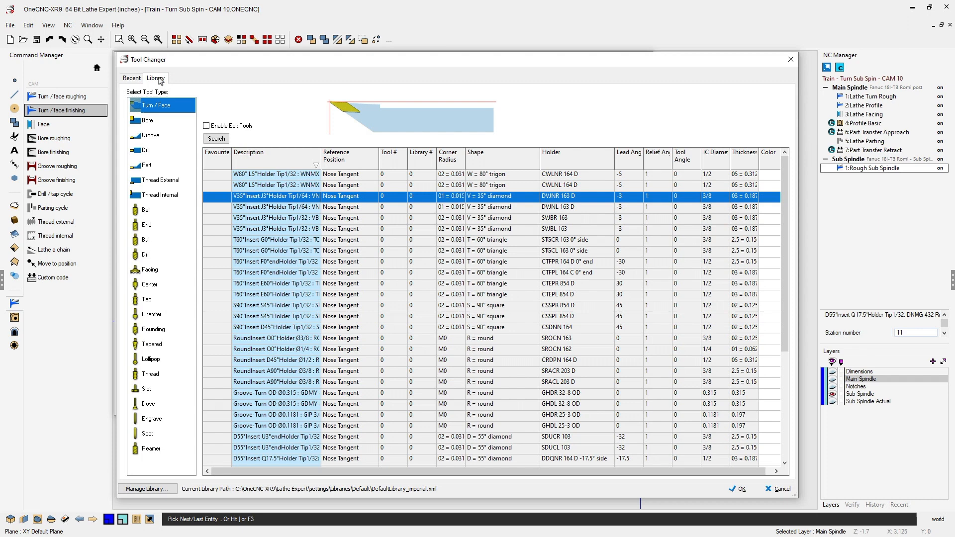
{"action": "left_click", "coordinate": [147, 123]}
{"action": "left_click", "coordinate": [149, 140]}
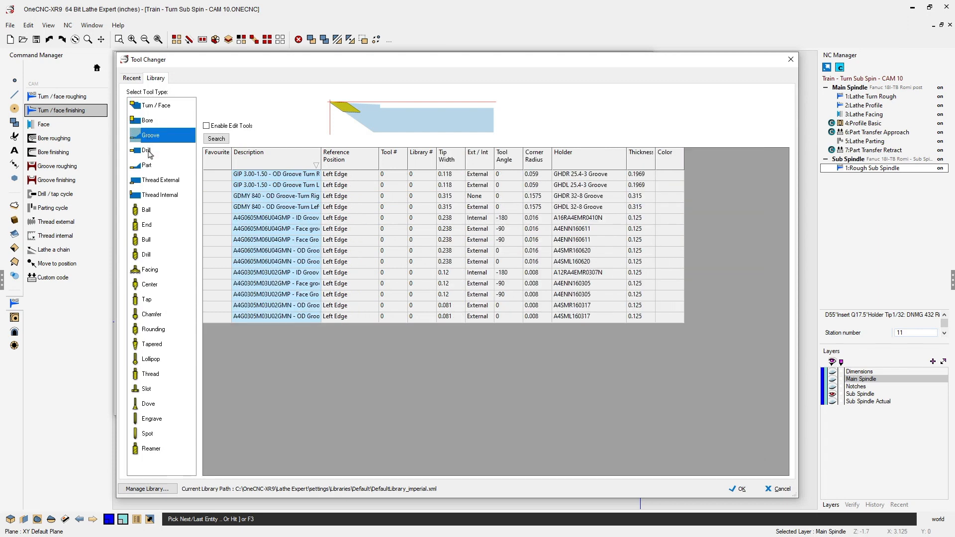
{"action": "left_click", "coordinate": [149, 154]}
{"action": "left_click", "coordinate": [150, 167]}
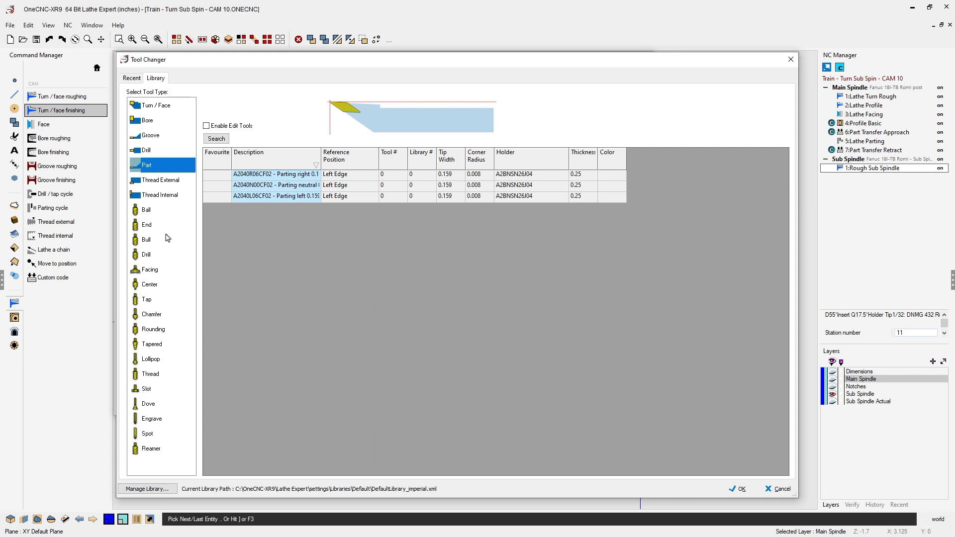
Choose the right-hand V35° insert, J3° holder, tip 1/64 turn/face tool (holder DVJNR 163 D) from the library
{"action": "left_click", "coordinate": [159, 109]}
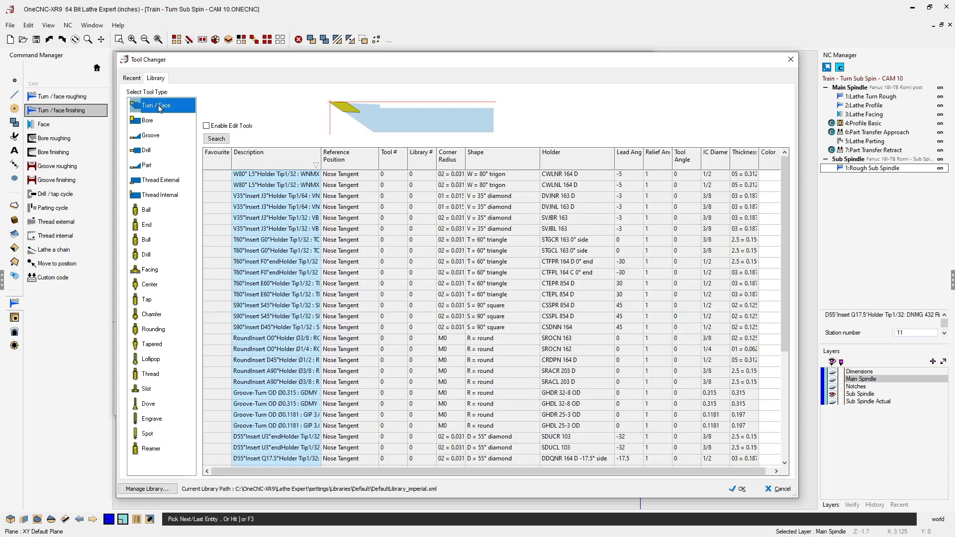
{"action": "left_click", "coordinate": [269, 208]}
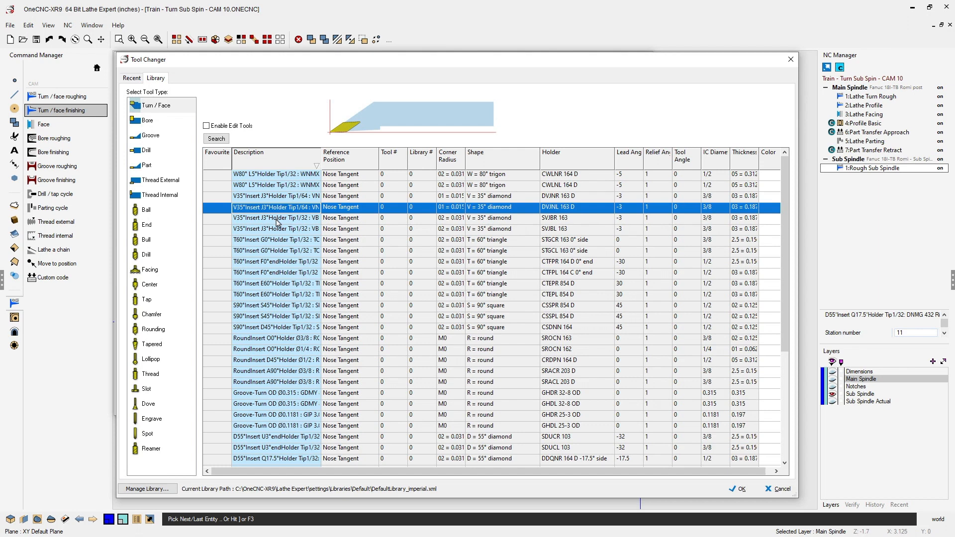
{"action": "key", "text": "Up"}
{"action": "key", "text": "Down"}
{"action": "key", "text": "Down"}
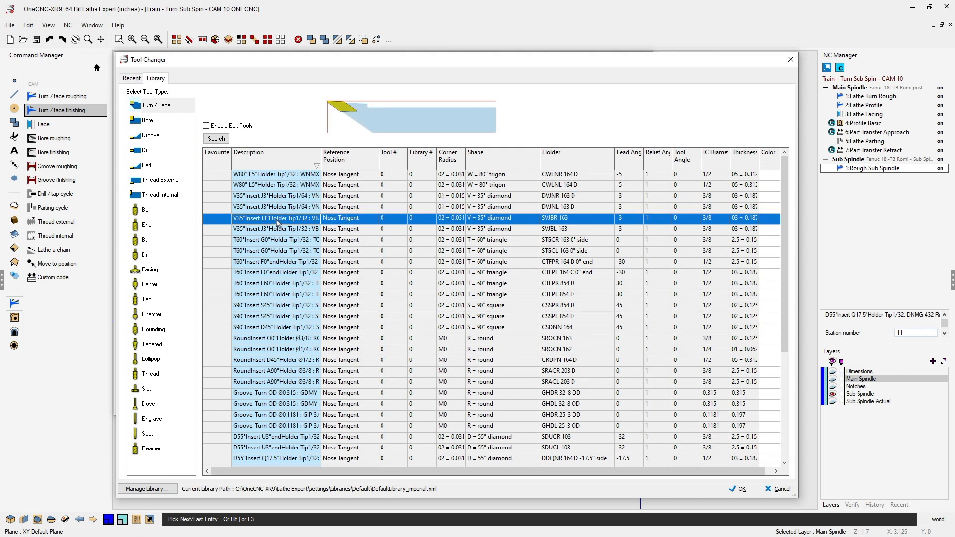
{"action": "key", "text": "Down"}
{"action": "key", "text": "Up"}
{"action": "key", "text": "Up"}
{"action": "key", "text": "Up"}
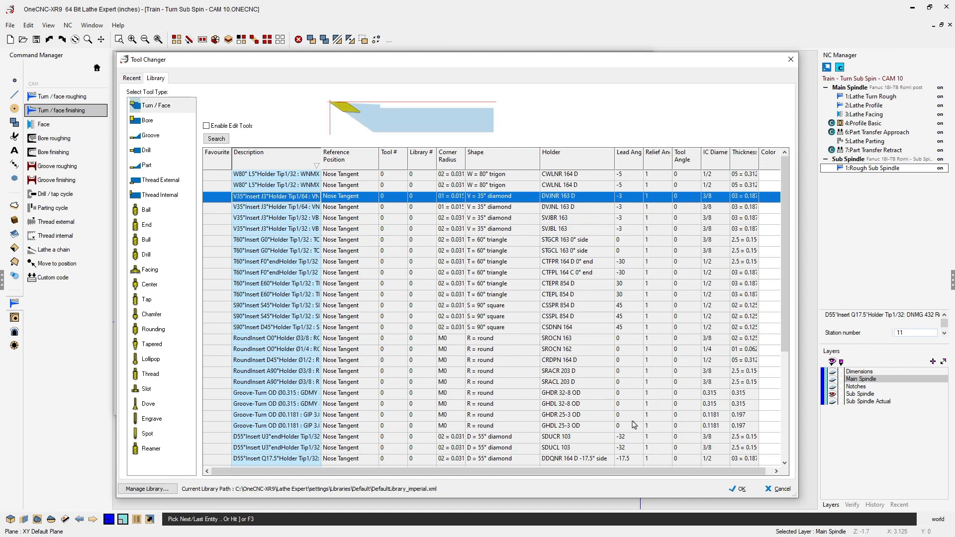
{"action": "left_click", "coordinate": [743, 490]}
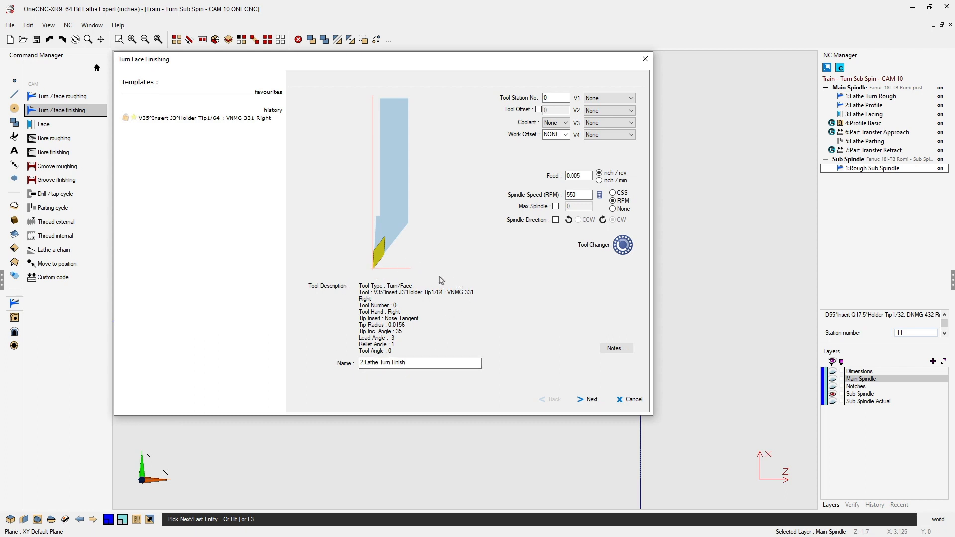
Set the tool station number to 1 and try a separate tool offset of 2, leaving the offset disabled
{"action": "left_click", "coordinate": [548, 99]}
{"action": "type", "text": "1"}
{"action": "left_click", "coordinate": [539, 110]}
{"action": "type", "text": "2"}
{"action": "left_click", "coordinate": [538, 110]}
Try out constant surface speed, the maximum spindle limit and the speed calculator, returning to RPM mode
{"action": "left_click", "coordinate": [614, 194]}
{"action": "left_click", "coordinate": [556, 207]}
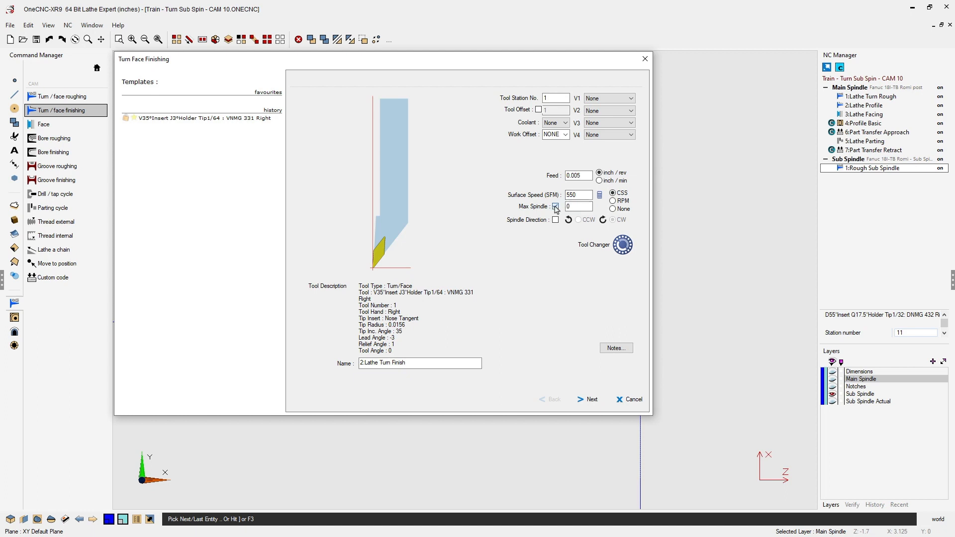
{"action": "left_click", "coordinate": [556, 207]}
{"action": "left_click", "coordinate": [600, 196]}
{"action": "left_click_drag", "start_coordinate": [421, 128], "coordinate": [410, 78]}
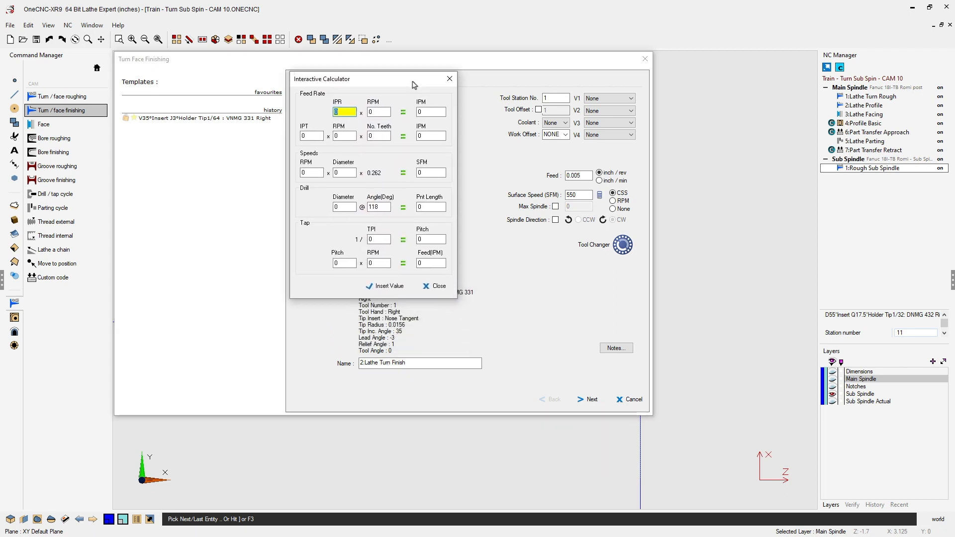
{"action": "left_click", "coordinate": [446, 73]}
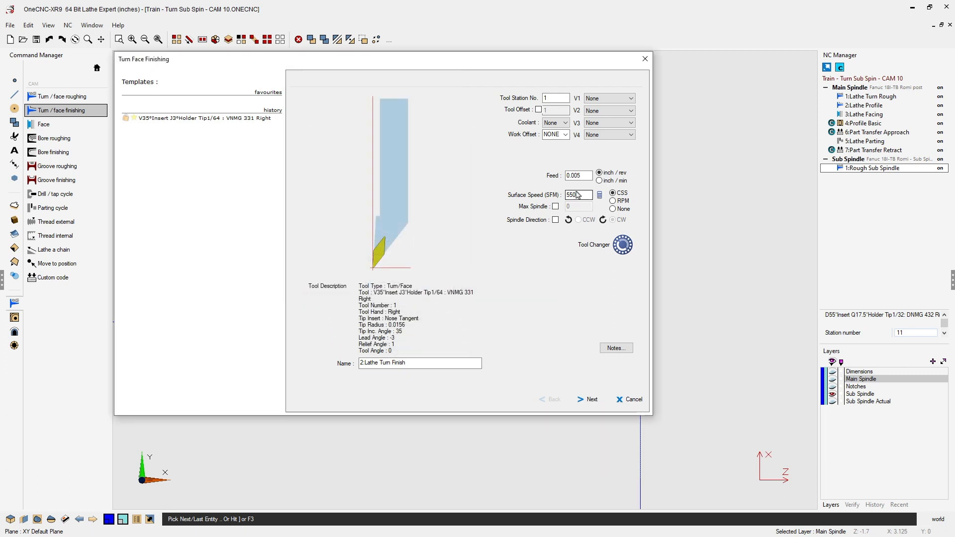
{"action": "left_click", "coordinate": [613, 201]}
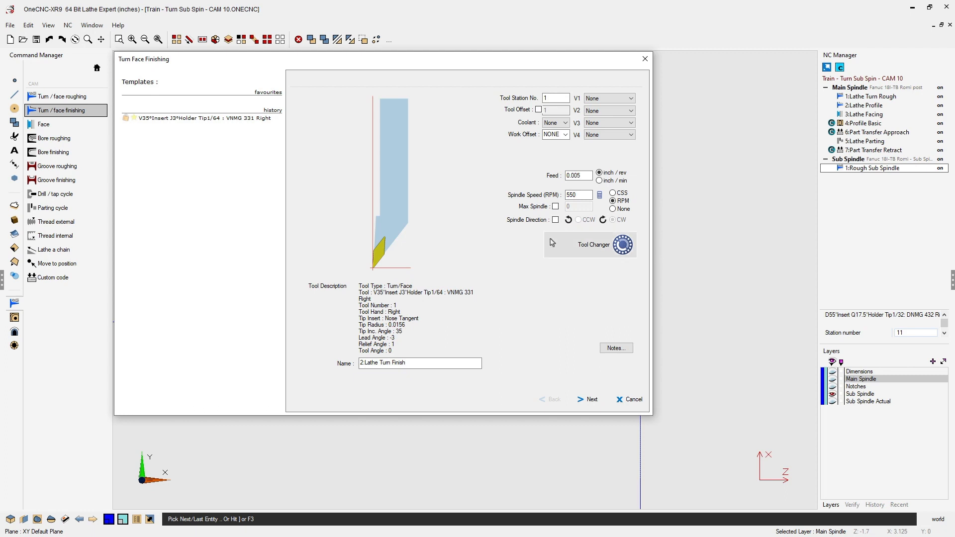
Add the tool note "Finish Cut" with automatic comments enabled and proceed to the clearance settings
{"action": "left_click", "coordinate": [620, 349]}
{"action": "left_click_drag", "start_coordinate": [370, 173], "coordinate": [366, 81]}
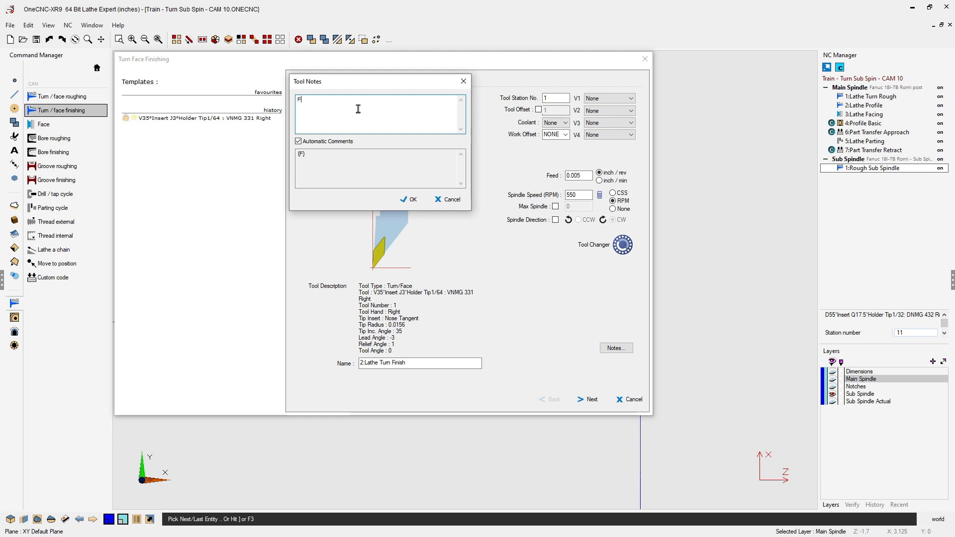
{"action": "type", "text": "inish Cut"}
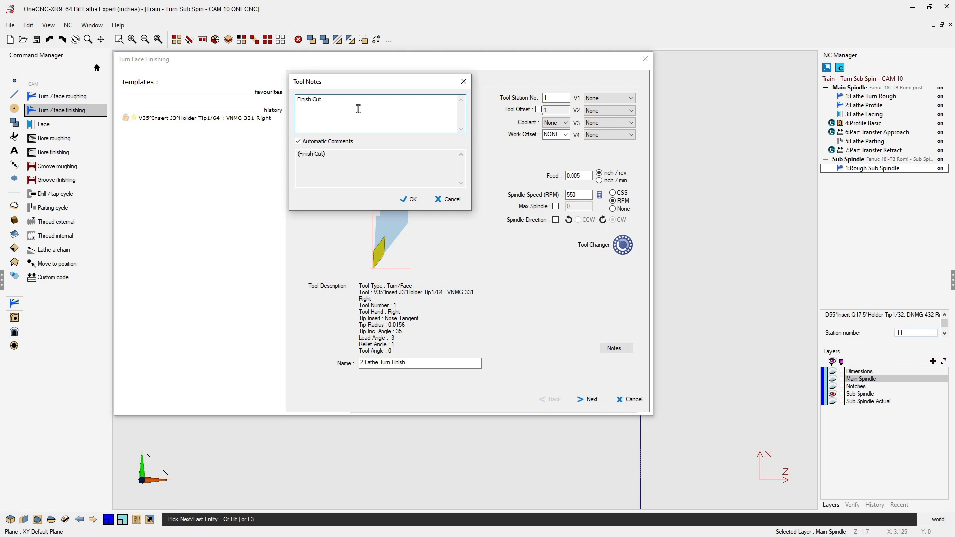
{"action": "left_click", "coordinate": [298, 141]}
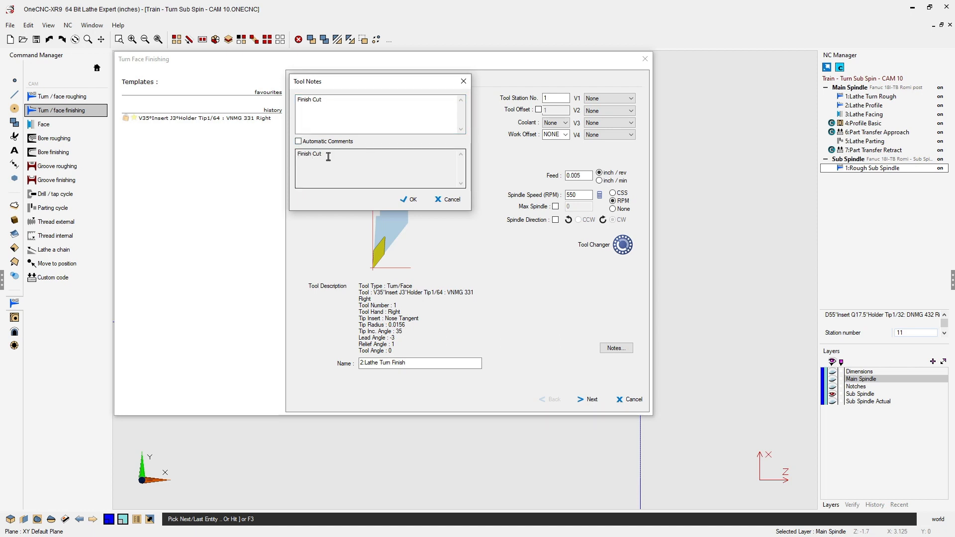
{"action": "left_click", "coordinate": [298, 142]}
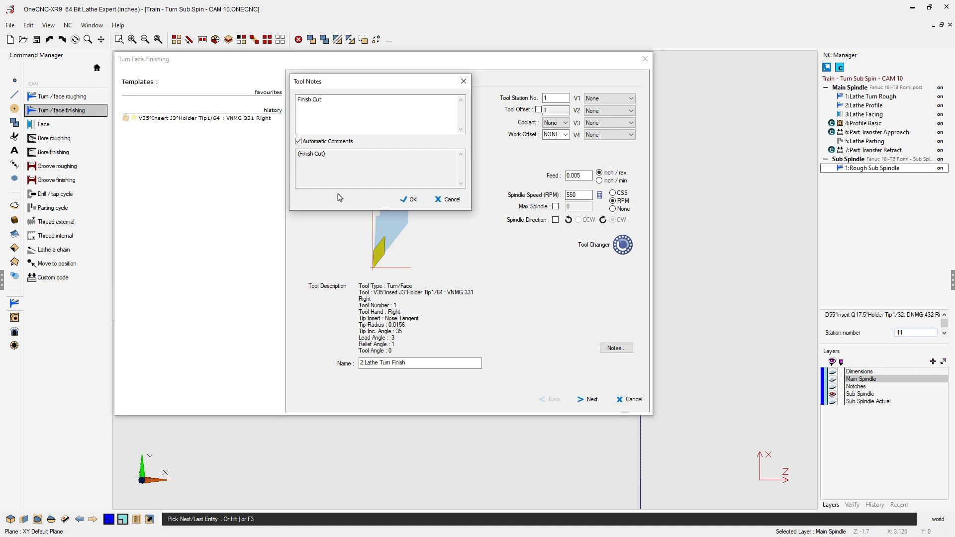
{"action": "left_click", "coordinate": [409, 200]}
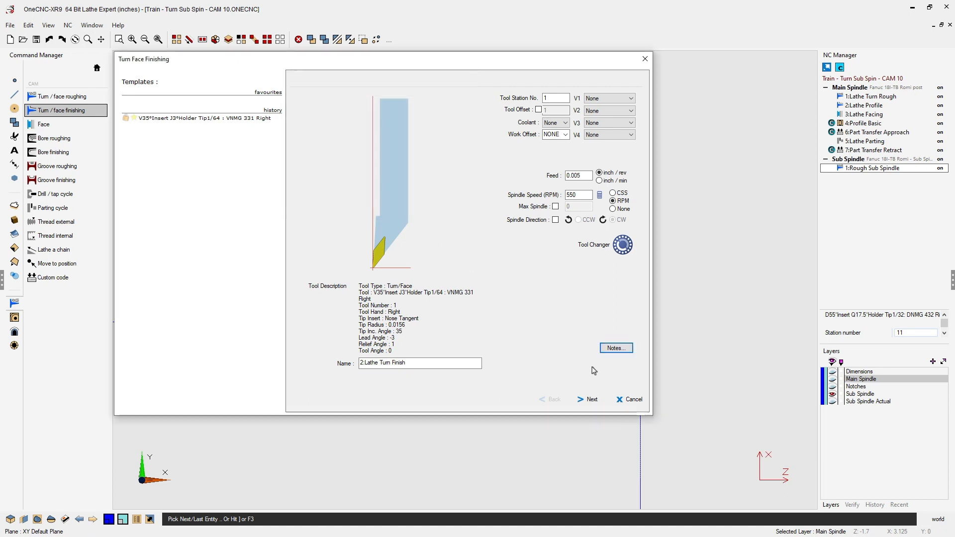
{"action": "left_click", "coordinate": [588, 400]}
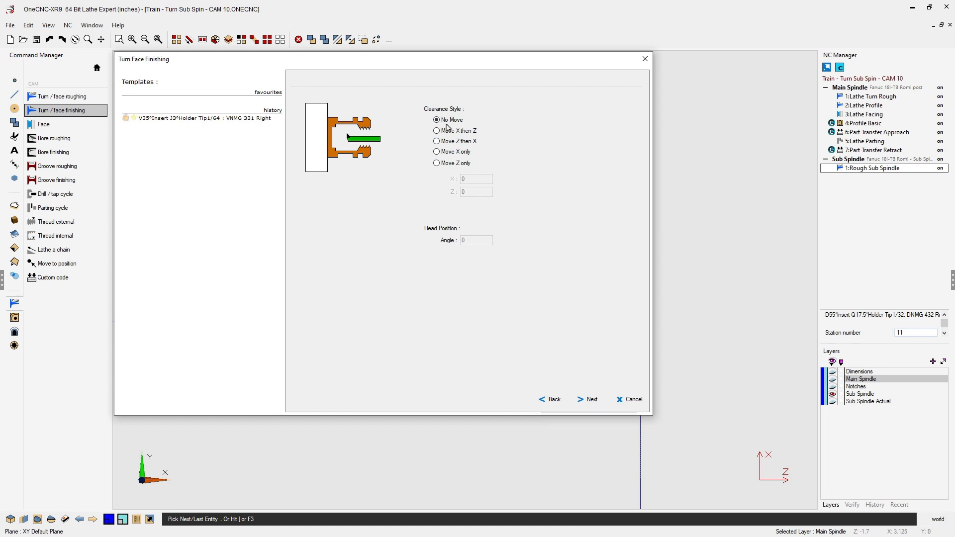
Accept the No Move clearance style and try the boundary selection method, returning to contour selection
{"action": "left_click", "coordinate": [595, 402]}
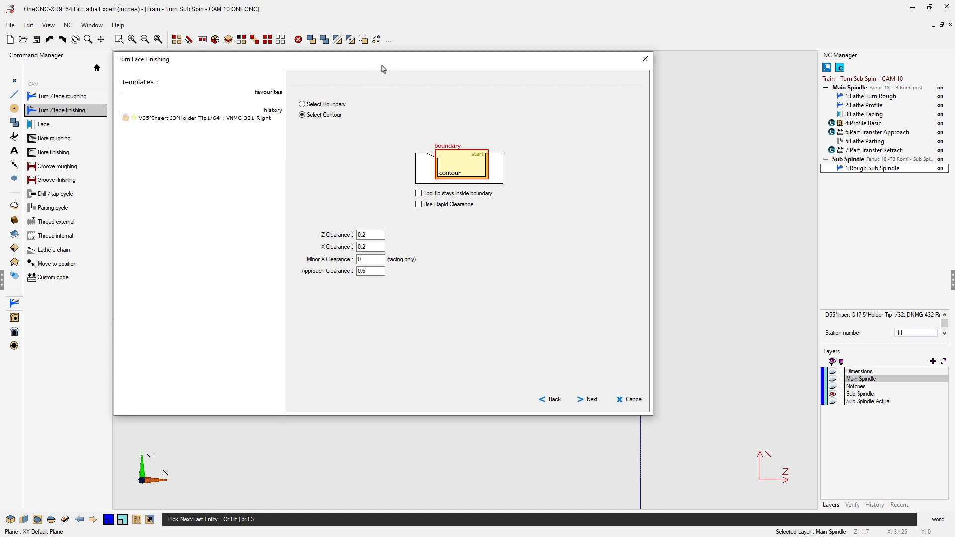
{"action": "left_click_drag", "start_coordinate": [384, 66], "coordinate": [363, 420]}
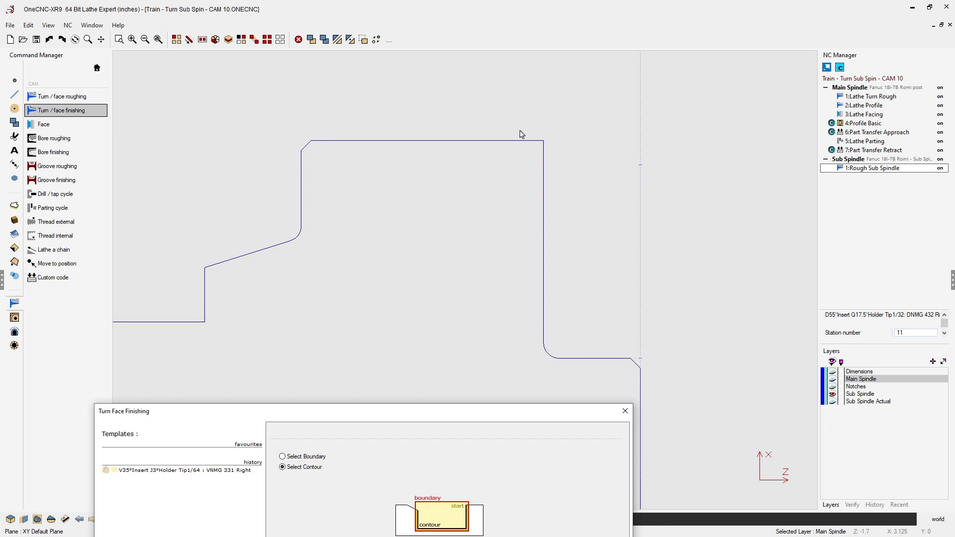
{"action": "left_click_drag", "start_coordinate": [376, 417], "coordinate": [378, 386]}
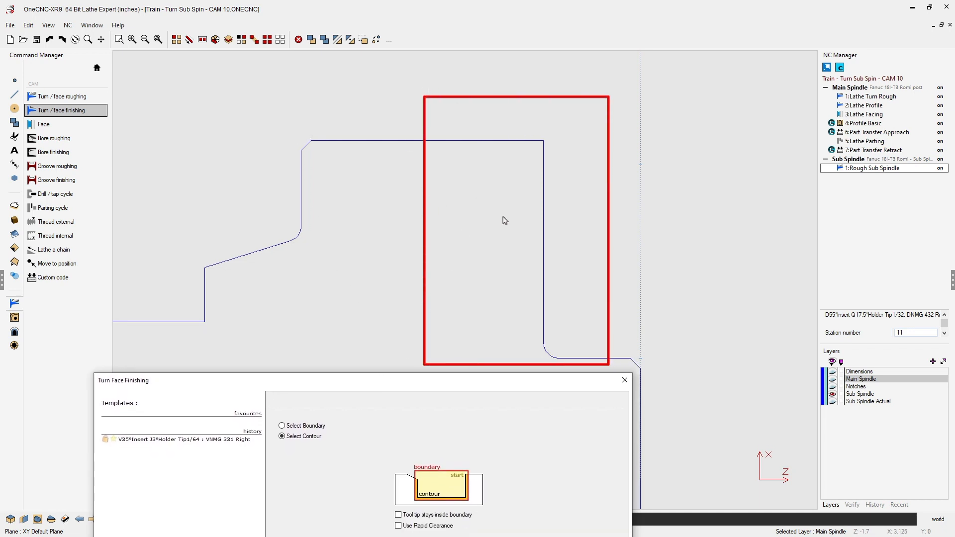
{"action": "left_click_drag", "start_coordinate": [440, 391], "coordinate": [460, 68]}
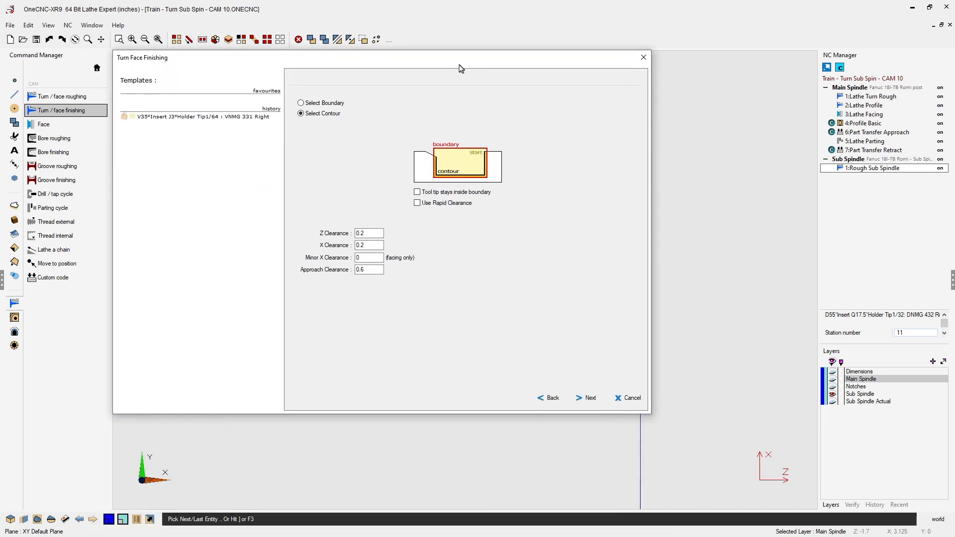
{"action": "left_click", "coordinate": [301, 104]}
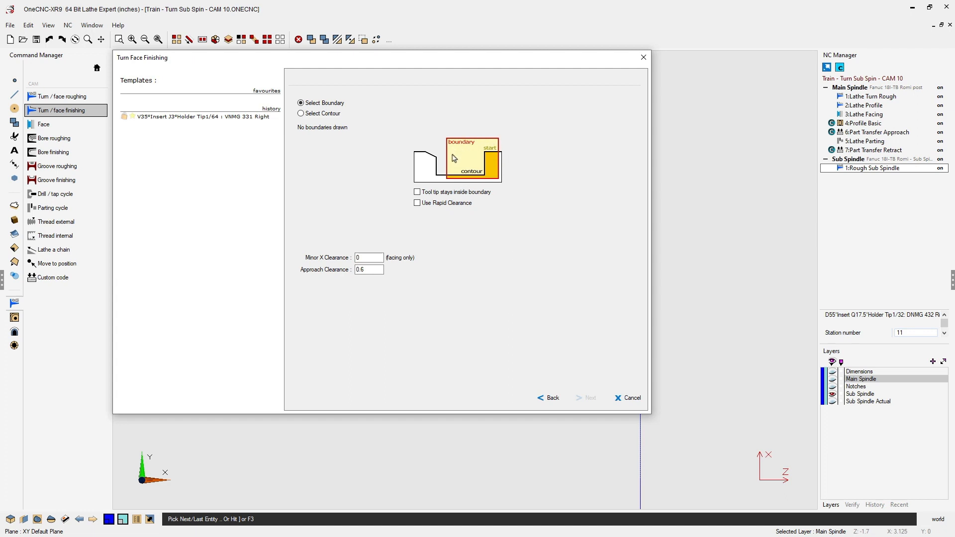
{"action": "left_click", "coordinate": [301, 114]}
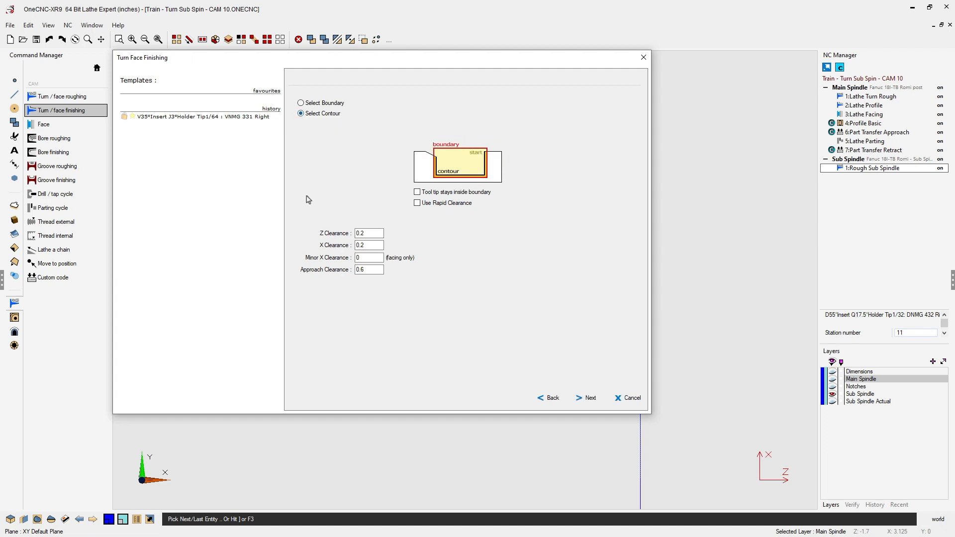
Set the approach clearance to 0.1 and proceed to the cut direction settings
{"action": "left_click", "coordinate": [371, 233]}
{"action": "left_click_drag", "start_coordinate": [419, 59], "coordinate": [247, 187]}
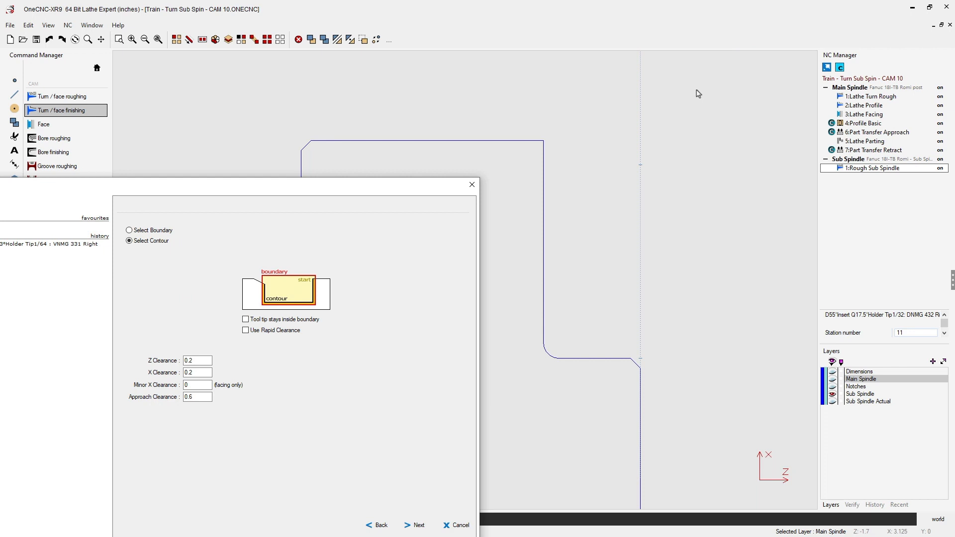
{"action": "double_click", "coordinate": [185, 398]}
{"action": "type", "text": "0"}
{"action": "left_click_drag", "start_coordinate": [208, 398], "coordinate": [182, 400]}
{"action": "left_click_drag", "start_coordinate": [407, 189], "coordinate": [572, 63]}
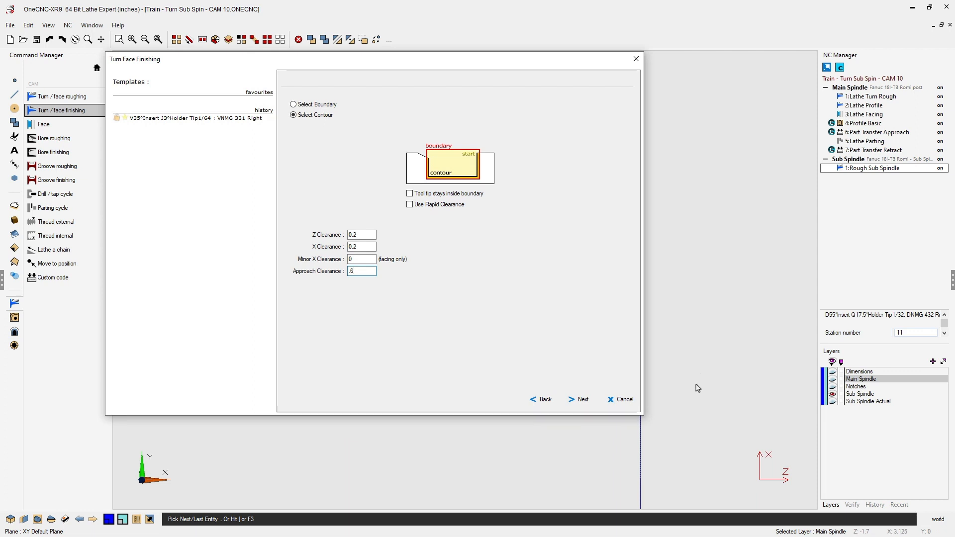
{"action": "key", "text": "BackSpace"}
{"action": "type", "text": "1"}
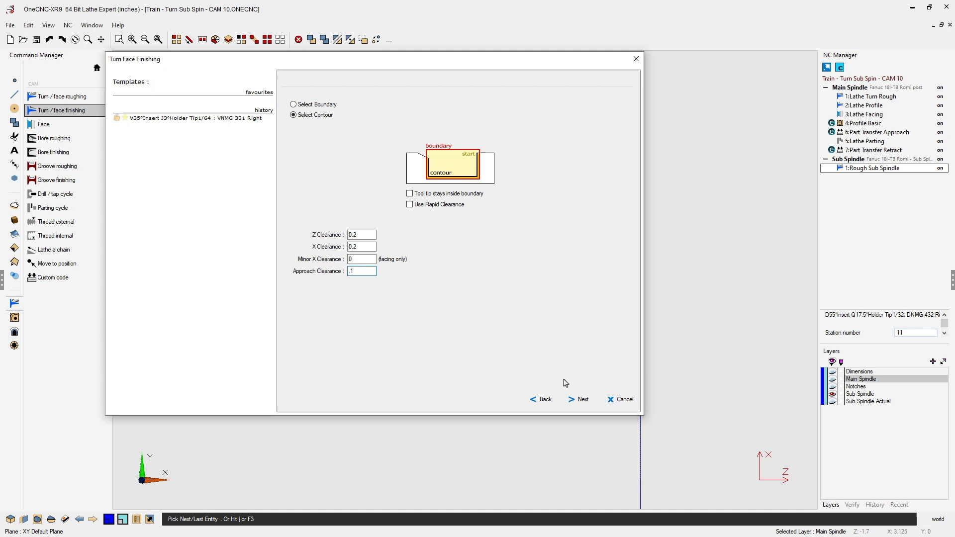
{"action": "left_click", "coordinate": [583, 400]}
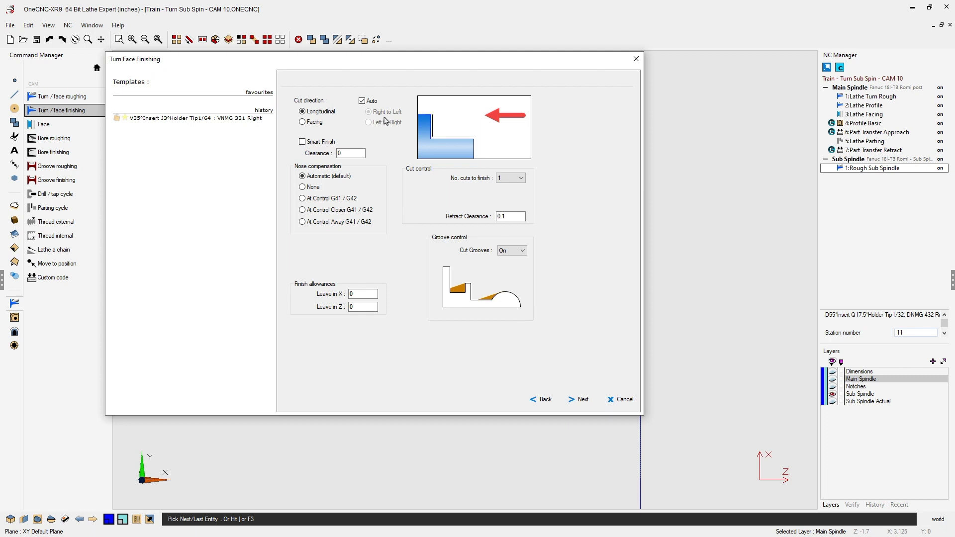
Try the facing cut direction, return to Longitudinal, and keep the number of cuts to finish at 1
{"action": "left_click", "coordinate": [302, 123]}
{"action": "left_click", "coordinate": [303, 112]}
{"action": "left_click_drag", "start_coordinate": [446, 65], "coordinate": [329, 266]}
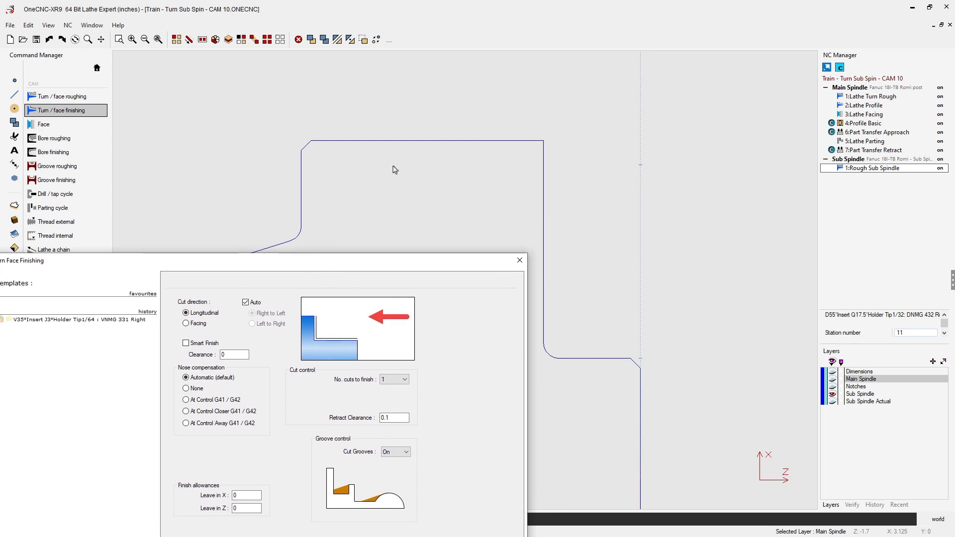
{"action": "left_click_drag", "start_coordinate": [400, 263], "coordinate": [526, 68]}
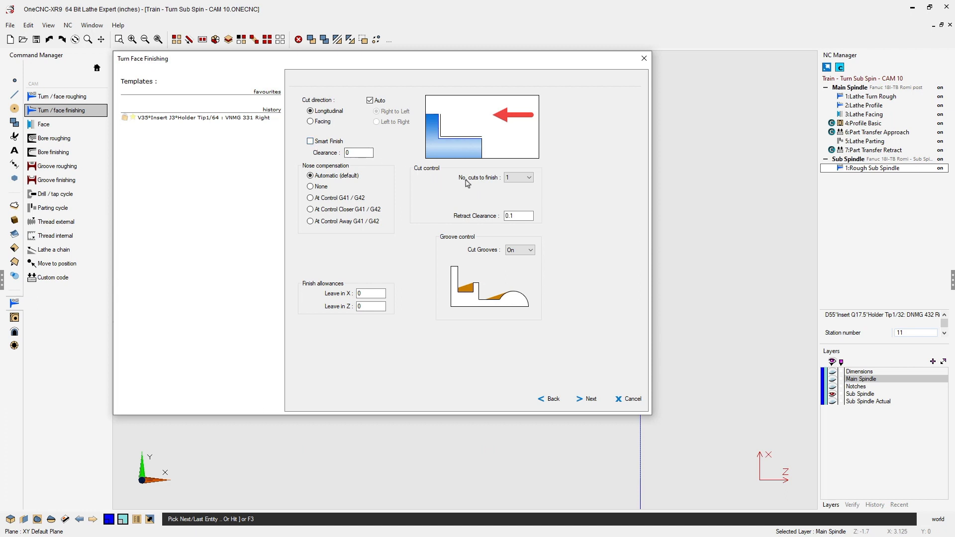
{"action": "left_click", "coordinate": [516, 178]}
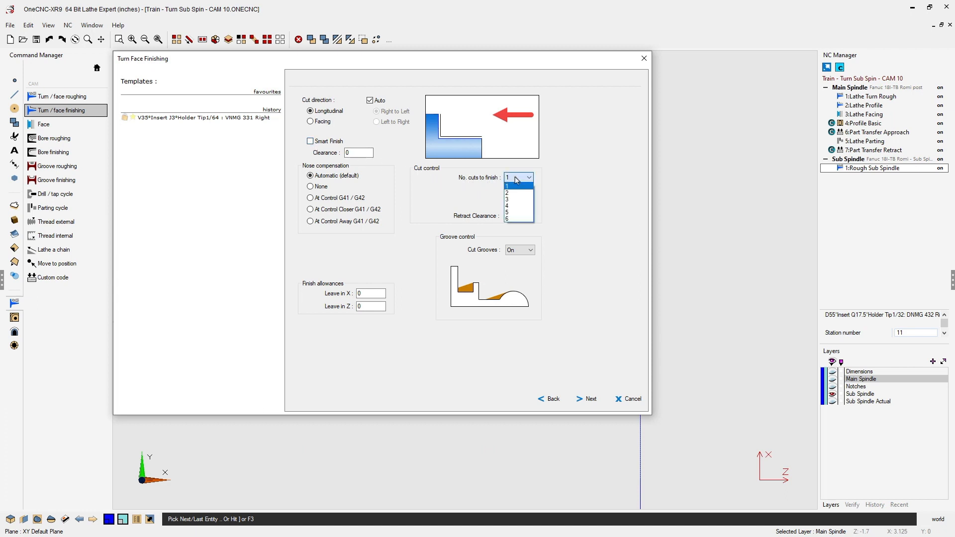
{"action": "left_click", "coordinate": [516, 187]}
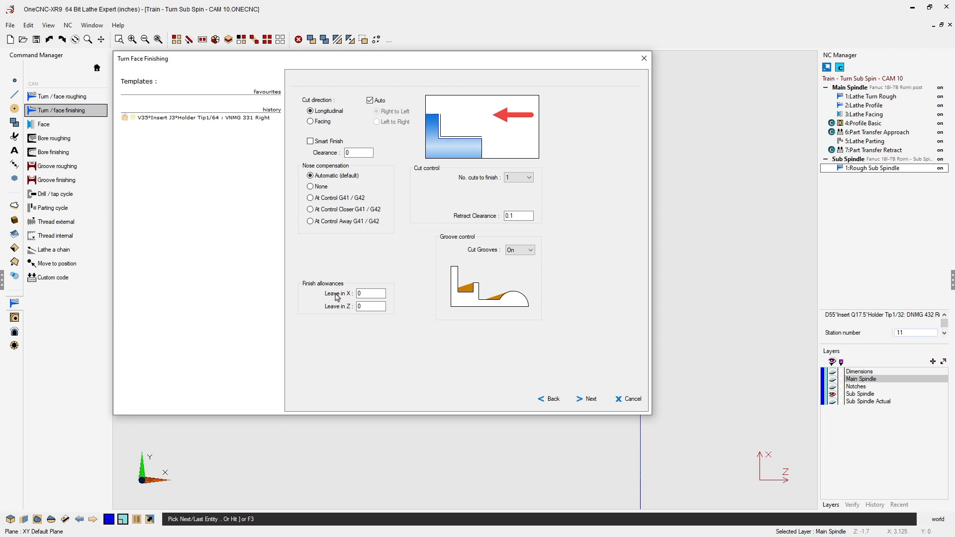
Keep the X and Z finish allowances at 0, choose the groove cutting option, and proceed to the start and end cut settings
{"action": "left_click", "coordinate": [367, 295]}
{"action": "left_click", "coordinate": [366, 306]}
{"action": "left_click", "coordinate": [364, 292]}
{"action": "left_click", "coordinate": [360, 308]}
{"action": "mouse_move", "coordinate": [489, 65]}
{"action": "left_mouse_down"}
{"action": "mouse_move", "coordinate": [497, 365]}
{"action": "mouse_move", "coordinate": [515, 434]}
{"action": "mouse_move", "coordinate": [568, 154]}
{"action": "mouse_move", "coordinate": [538, 72]}
{"action": "mouse_move", "coordinate": [492, 67]}
{"action": "left_mouse_up"}
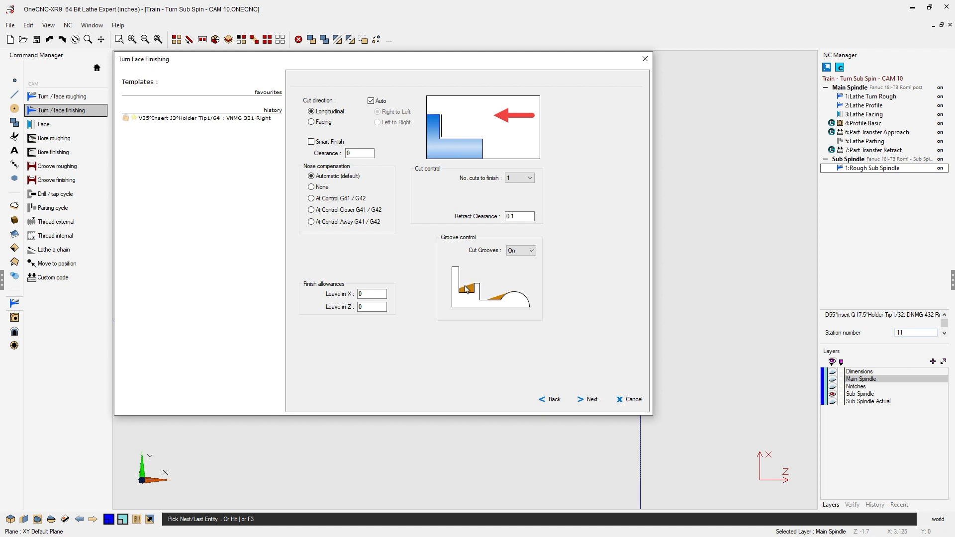
{"action": "left_click", "coordinate": [517, 251]}
{"action": "left_click", "coordinate": [516, 267]}
{"action": "left_click", "coordinate": [589, 394]}
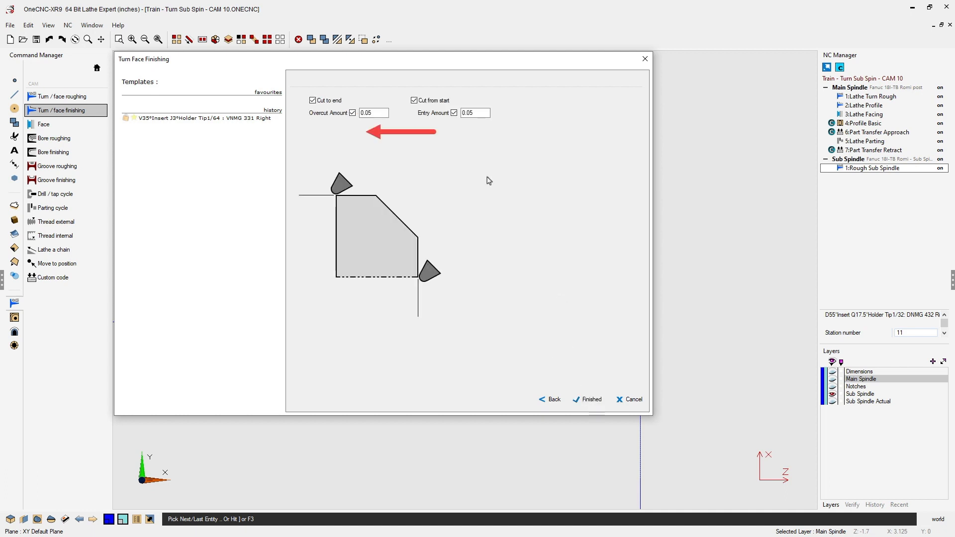
Try switching off the overcut and entry amounts together with the cut to end and cut from start options
{"action": "left_click", "coordinate": [352, 113]}
{"action": "left_click", "coordinate": [453, 113]}
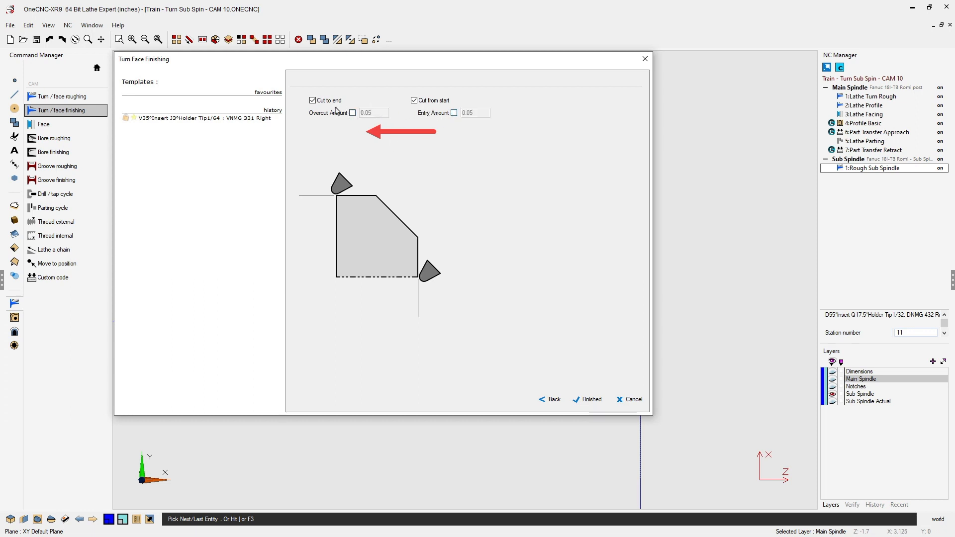
{"action": "left_click", "coordinate": [312, 100]}
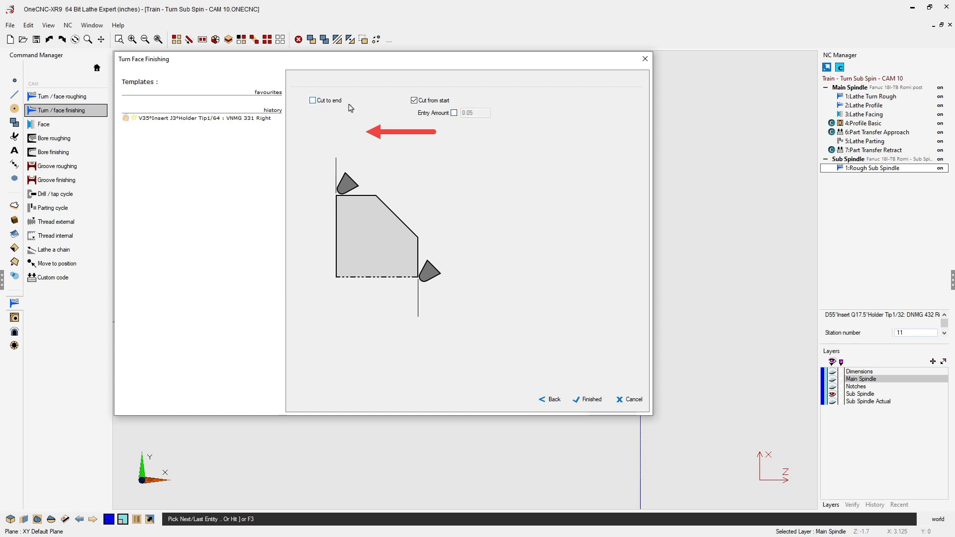
{"action": "left_click", "coordinate": [414, 101]}
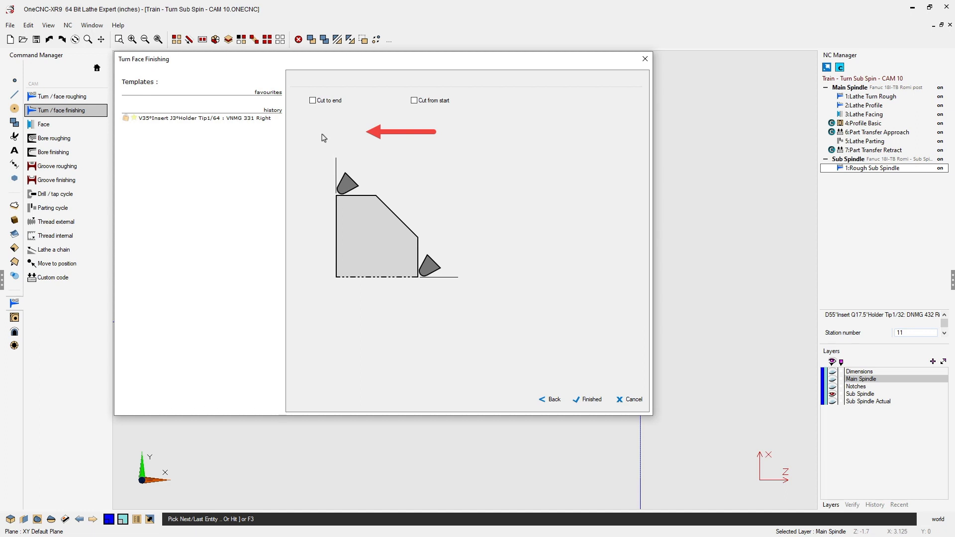
{"action": "left_click", "coordinate": [313, 100]}
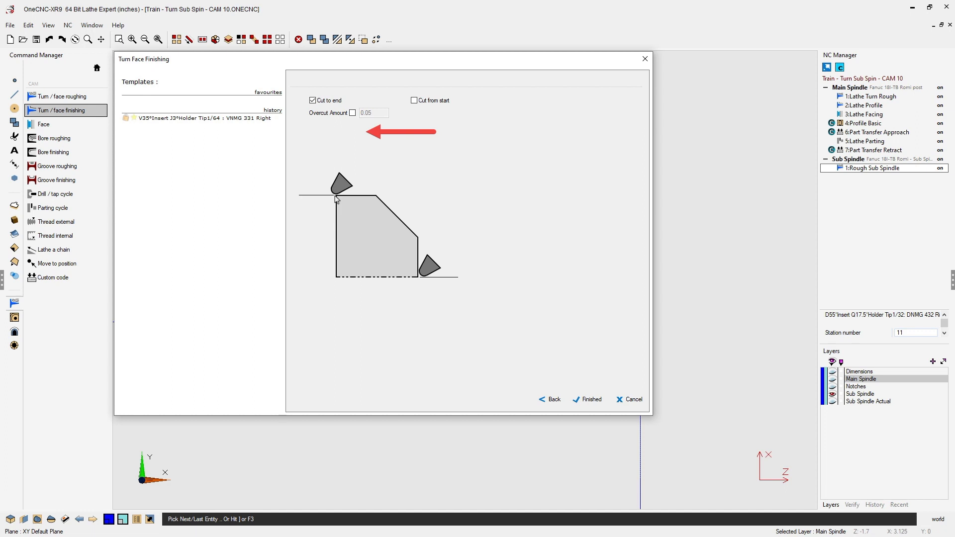
{"action": "left_click", "coordinate": [313, 101]}
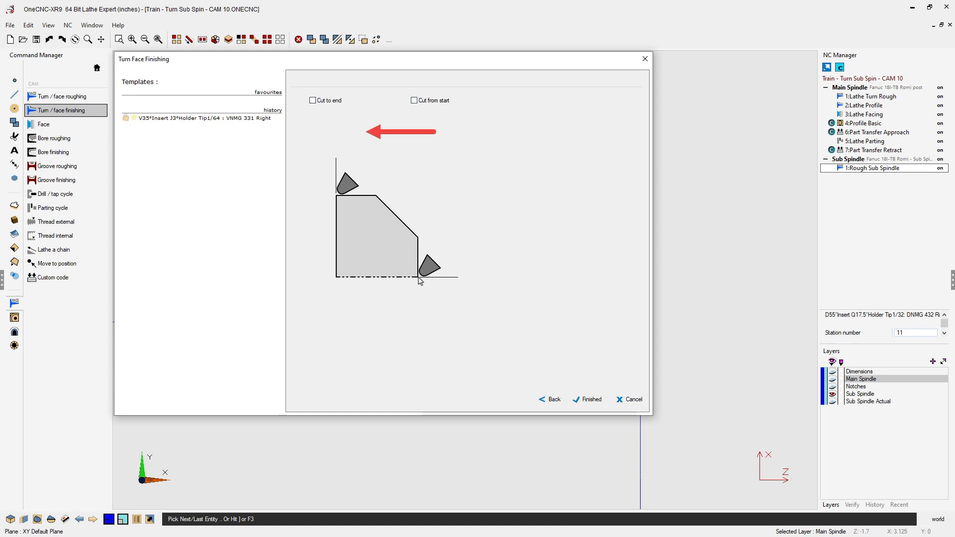
Enable cut from start with a 0.05 entry amount and cut to end with a 0.05 overcut, and generate the finishing toolpath
{"action": "left_click", "coordinate": [414, 101]}
{"action": "left_click", "coordinate": [454, 114]}
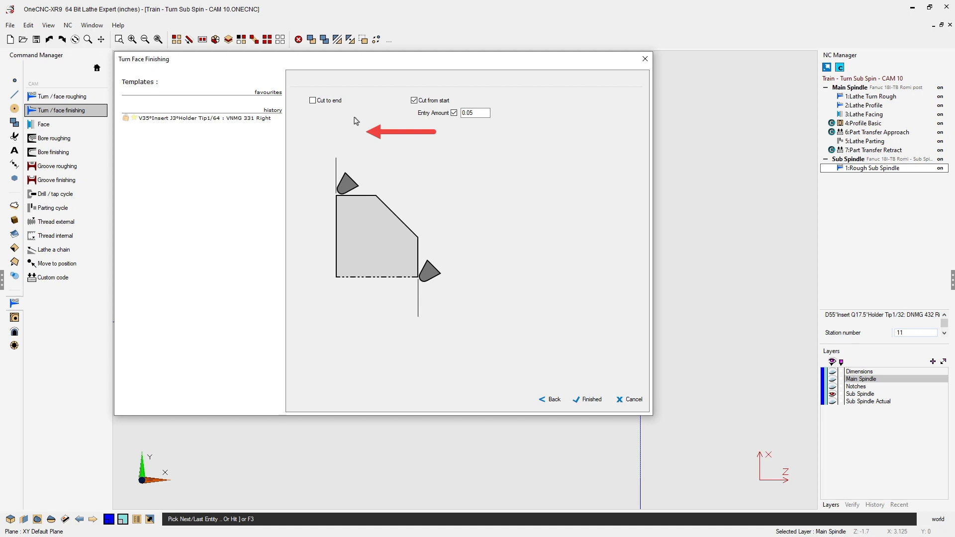
{"action": "left_click", "coordinate": [313, 101]}
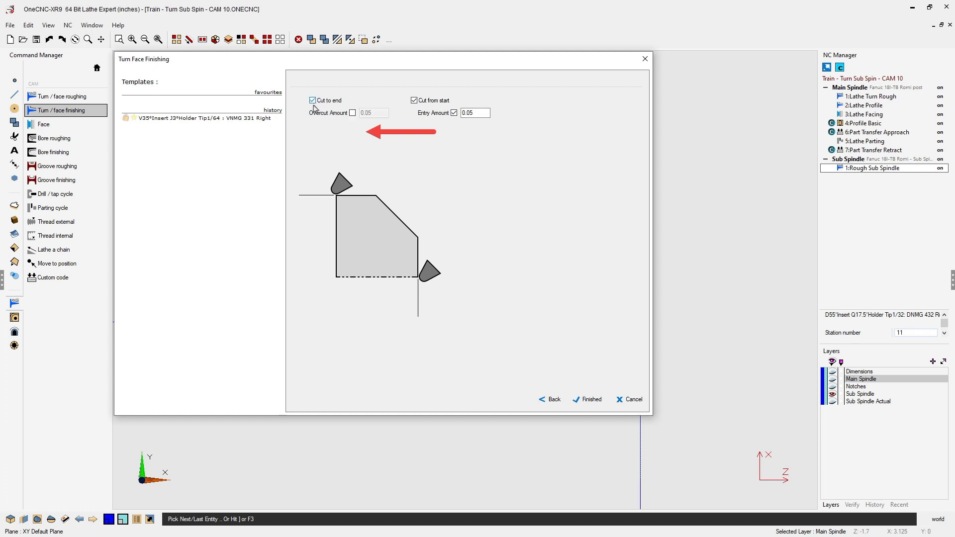
{"action": "left_click", "coordinate": [353, 113]}
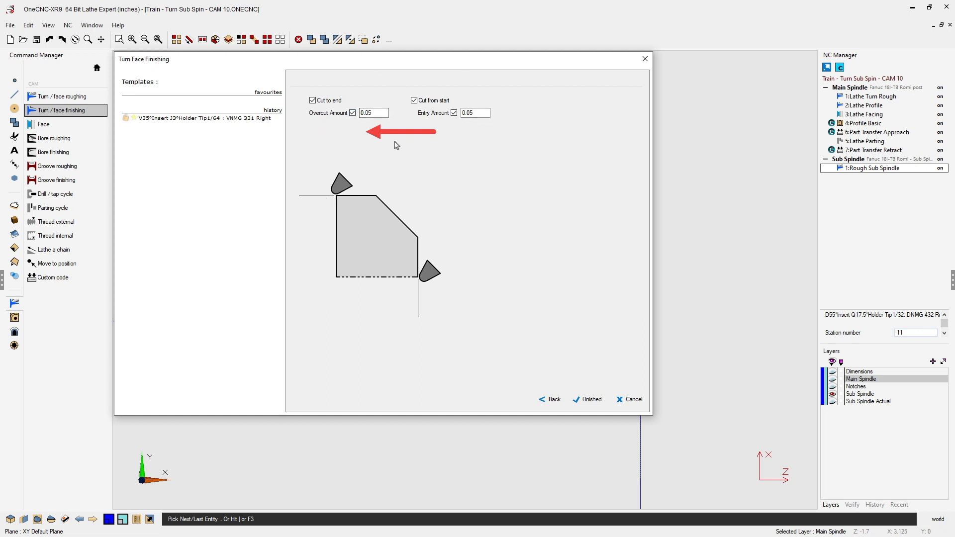
{"action": "left_click", "coordinate": [590, 400]}
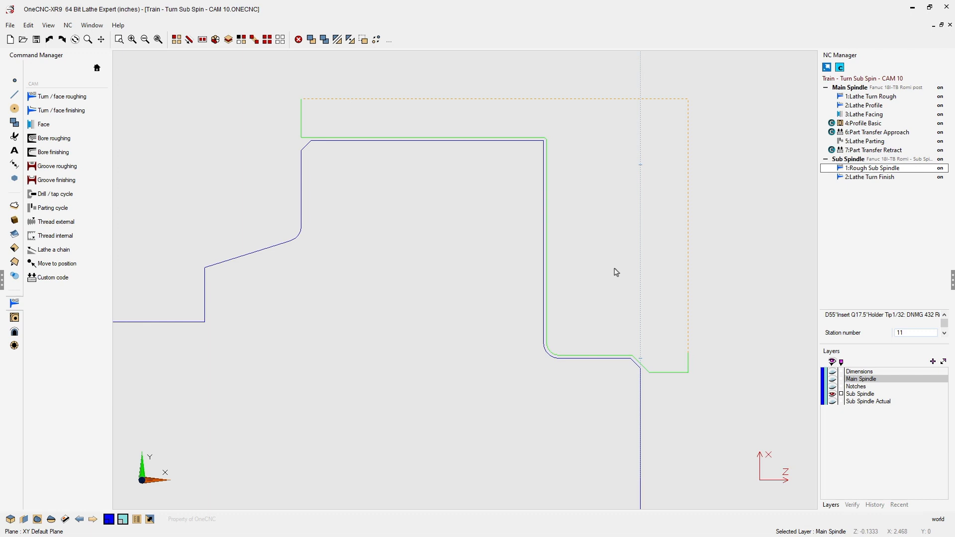
{"action": "left_click", "coordinate": [615, 269]}
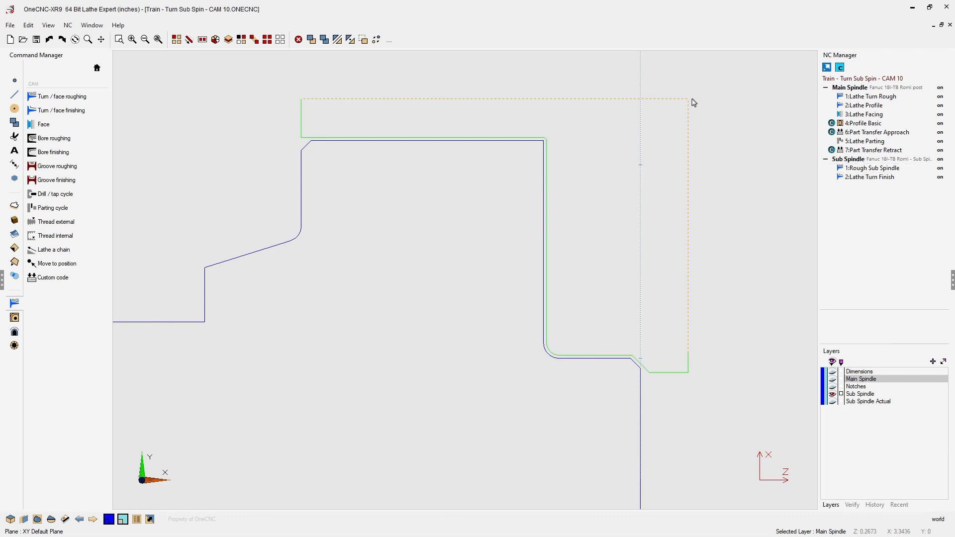